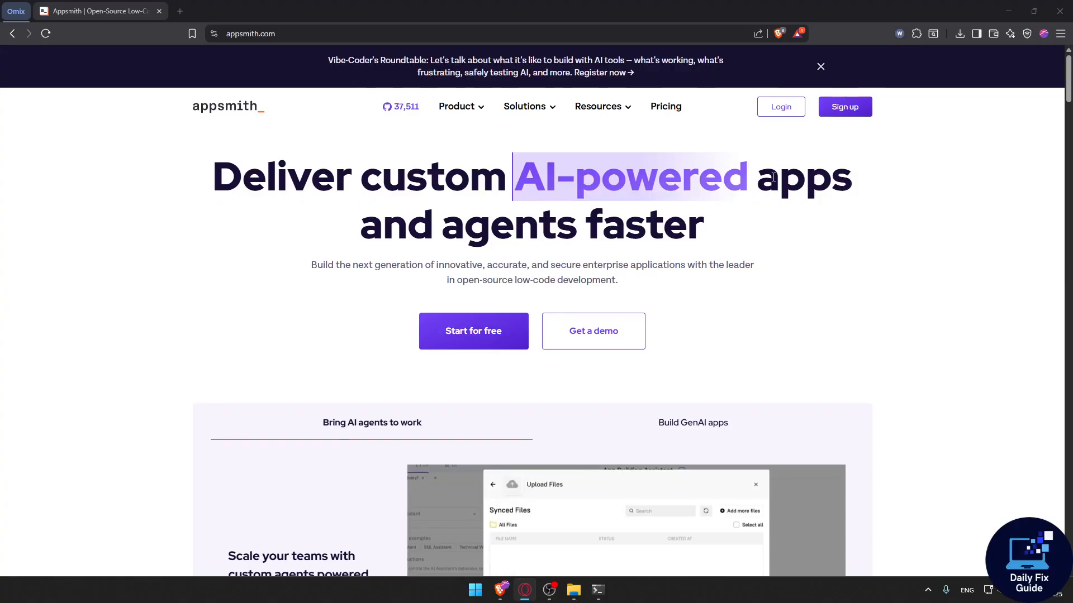
click(189, 197)
click(284, 34)
click(149, 193)
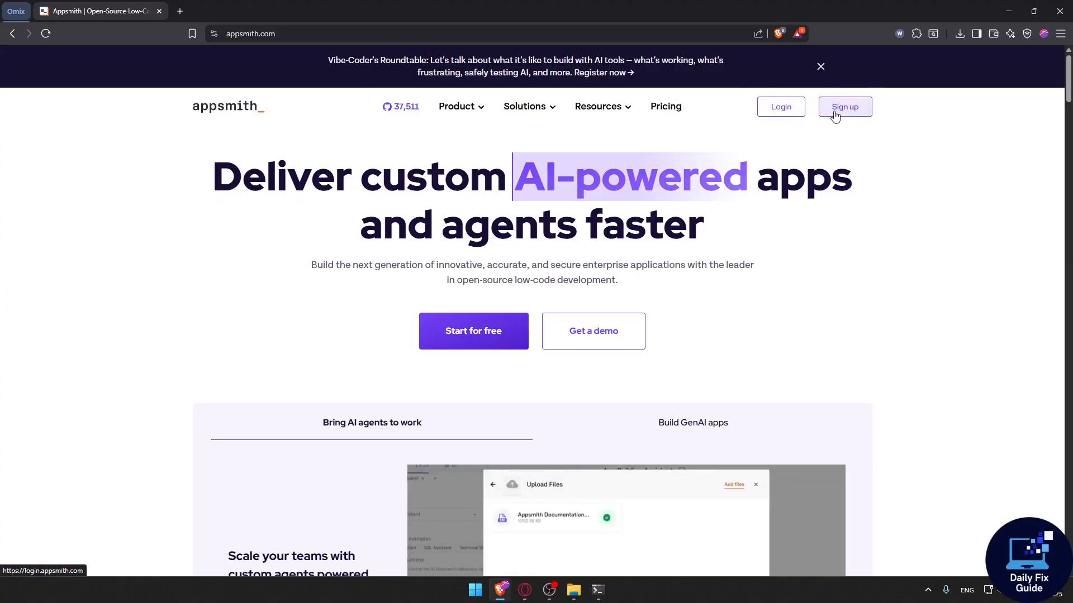
Open the pricing page and review the Free, Business and Enterprise plans and their features.
click(665, 106)
scroll(599, 205, down, 2)
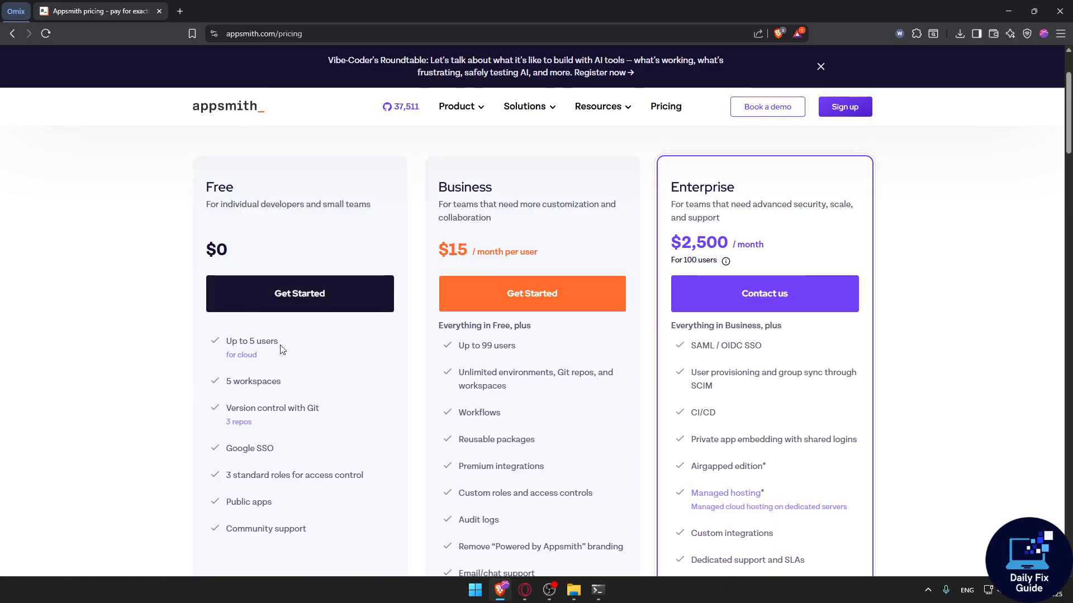
drag(280, 350, 234, 343)
drag(281, 382, 228, 387)
scroll(279, 378, down, 1)
scroll(278, 379, up, 3)
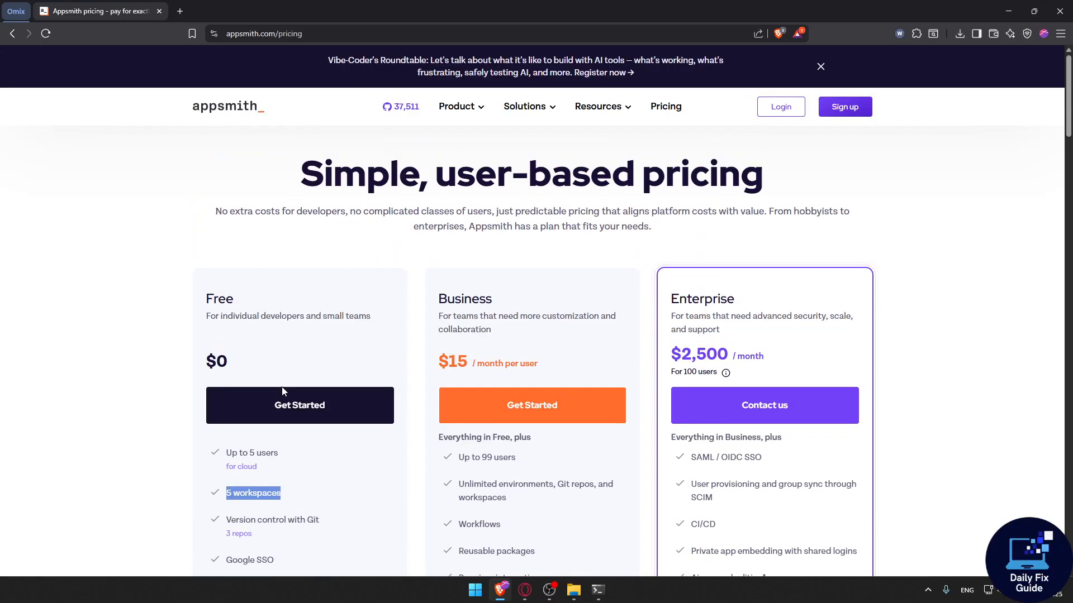
Sign up for an Appsmith account using Google sign-in with an existing Google account.
click(853, 112)
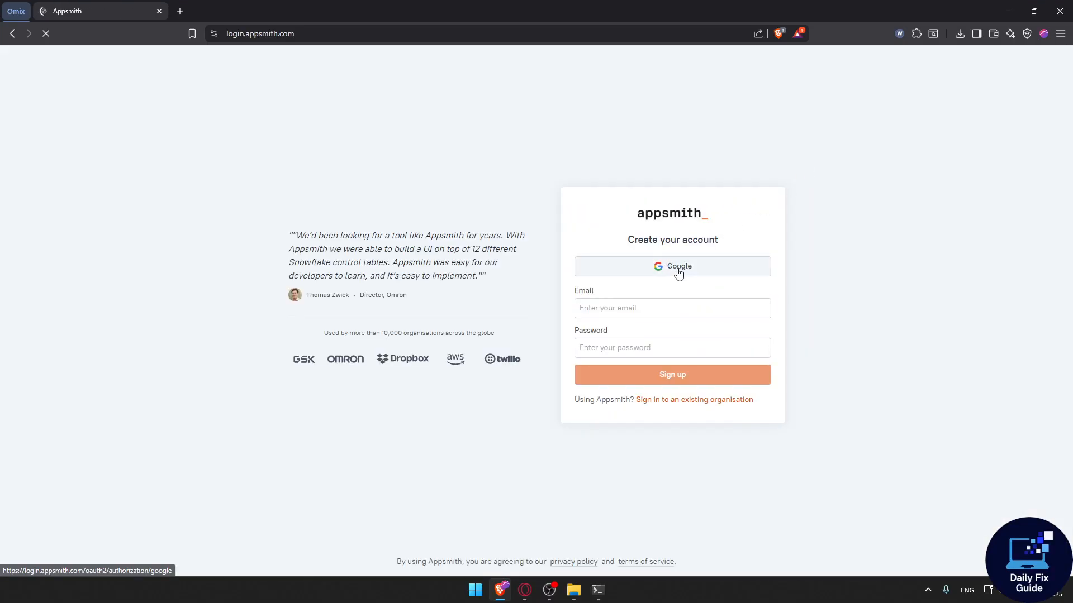
click(678, 269)
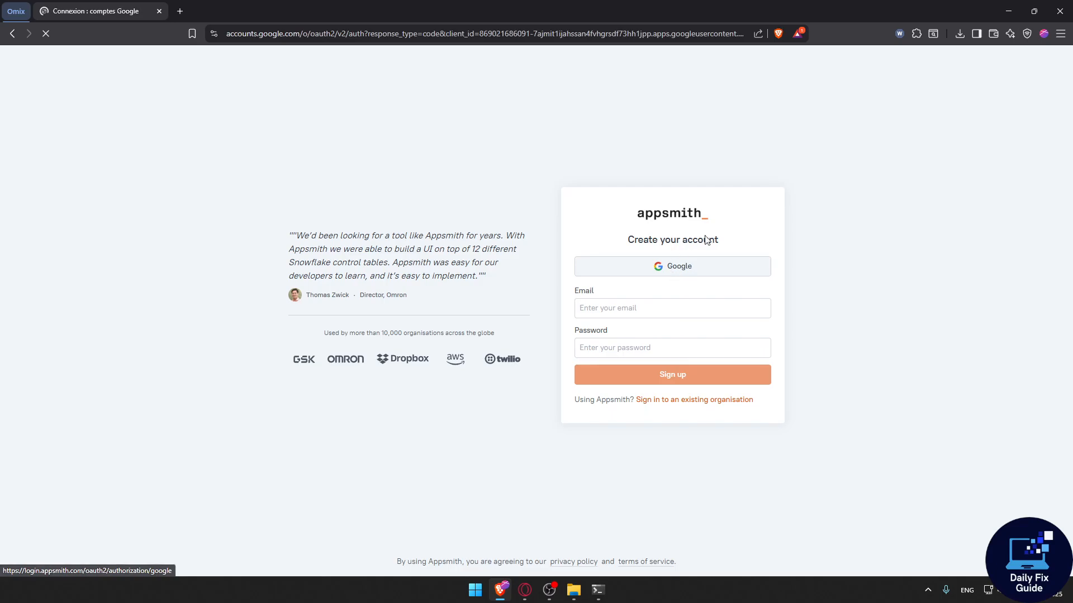
click(668, 251)
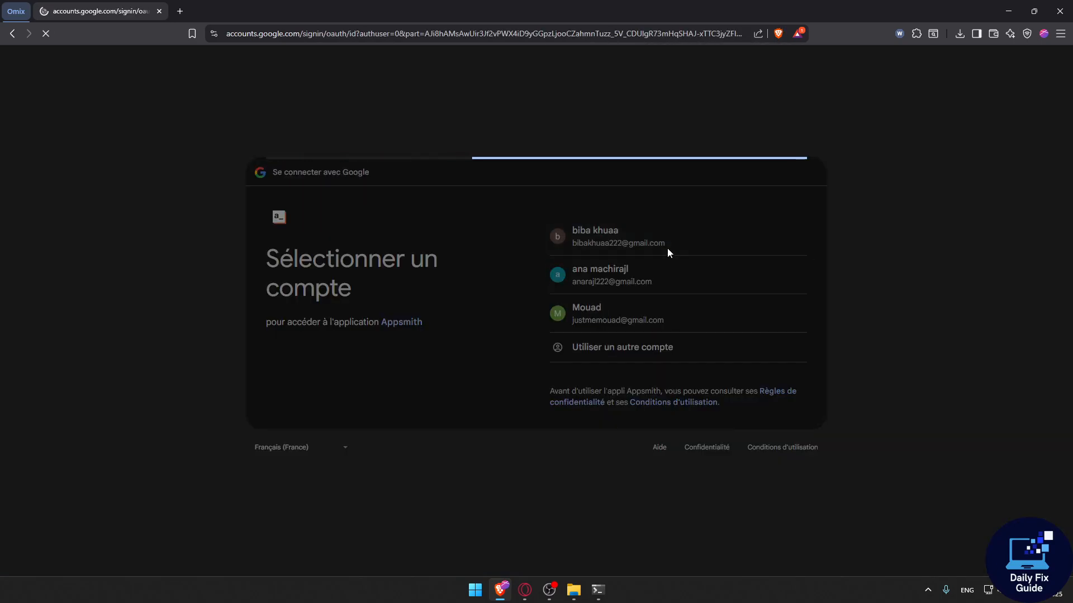
click(738, 420)
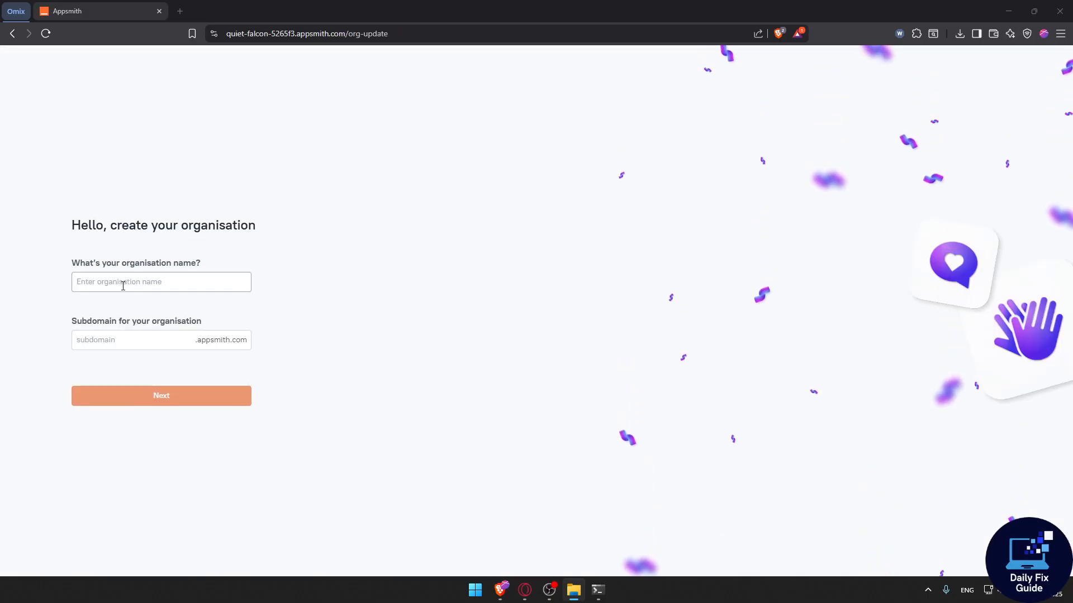
Create an organisation named Omix with the omix subdomain, then skip the datasource connection step.
click(151, 283)
text(Omix)
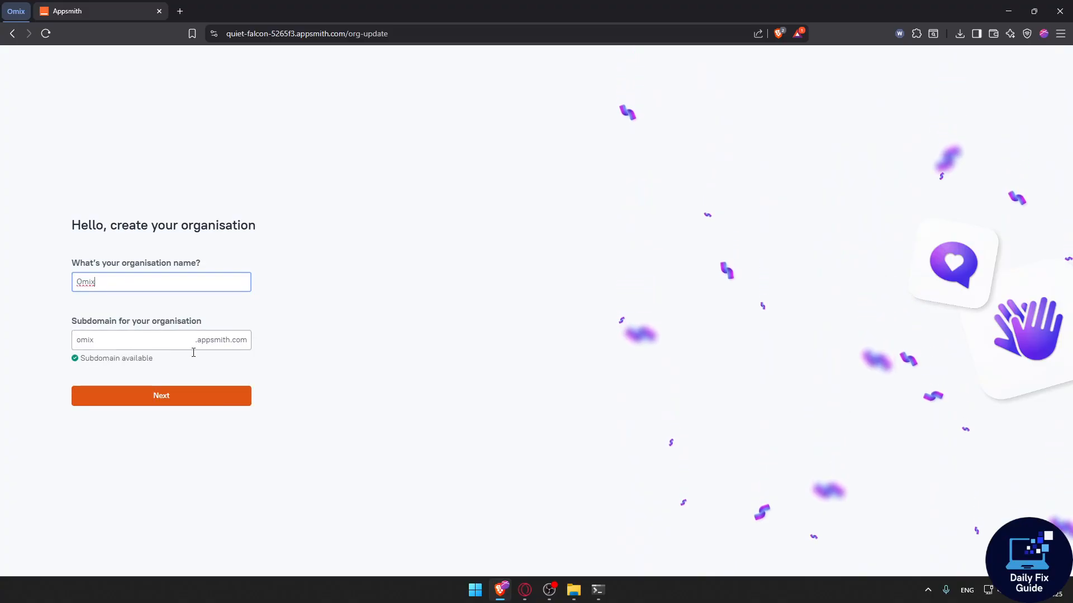
click(142, 398)
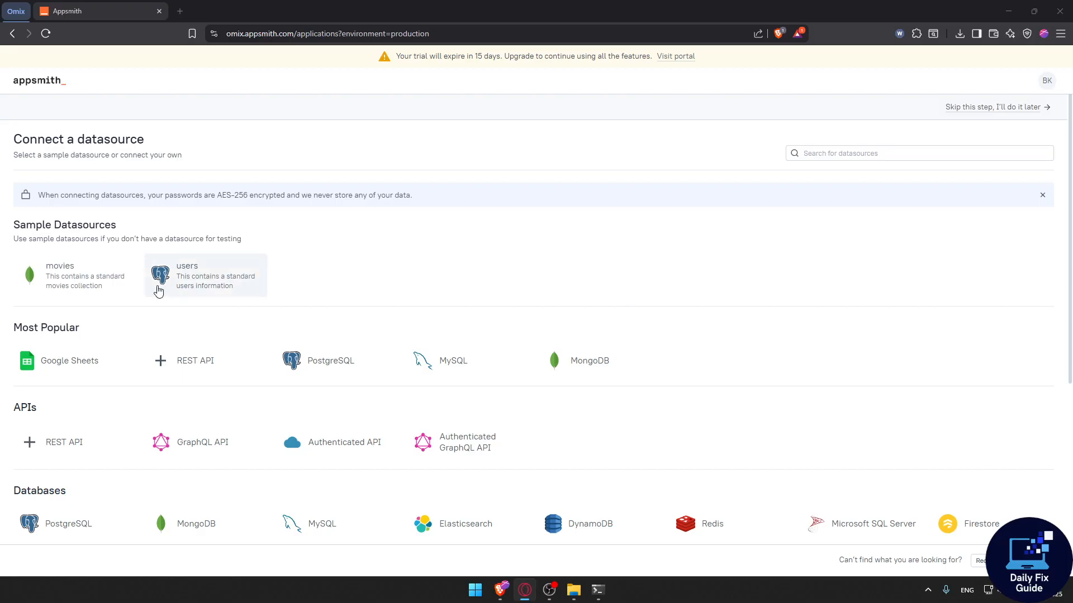
click(995, 109)
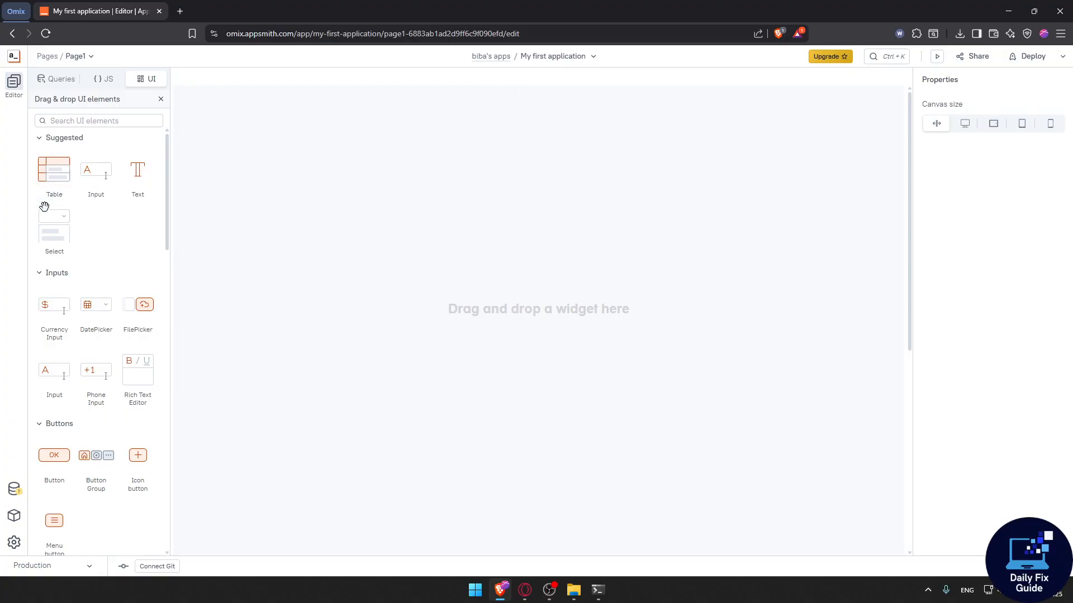
drag(70, 190, 687, 142)
key(ctrl+z)
click(71, 82)
click(140, 79)
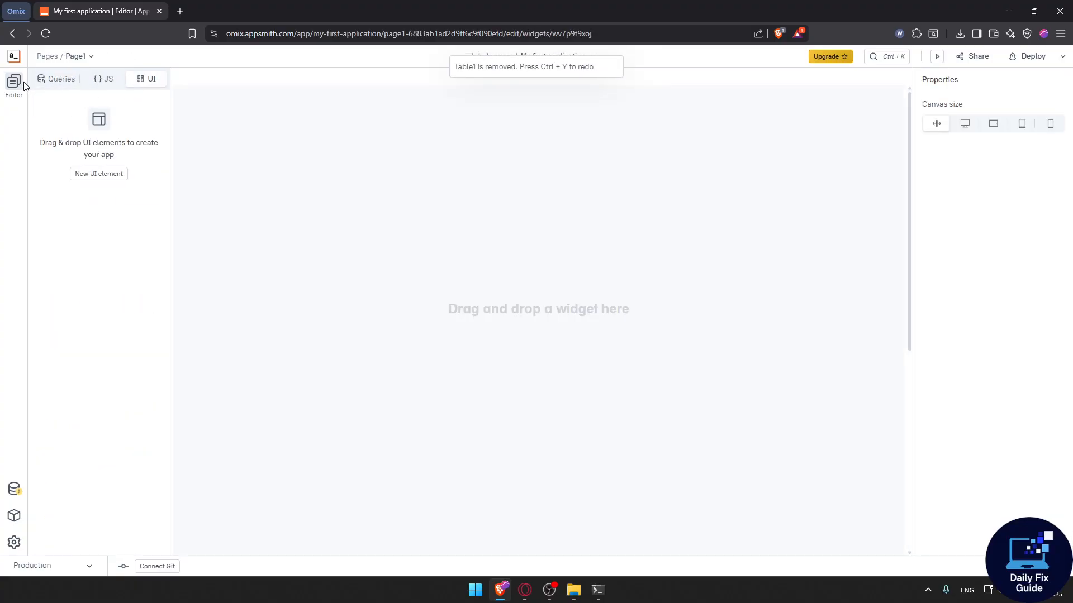
Browse the editor's pages list, Queries, JS and UI sections, then the data, libraries and settings panels.
click(42, 58)
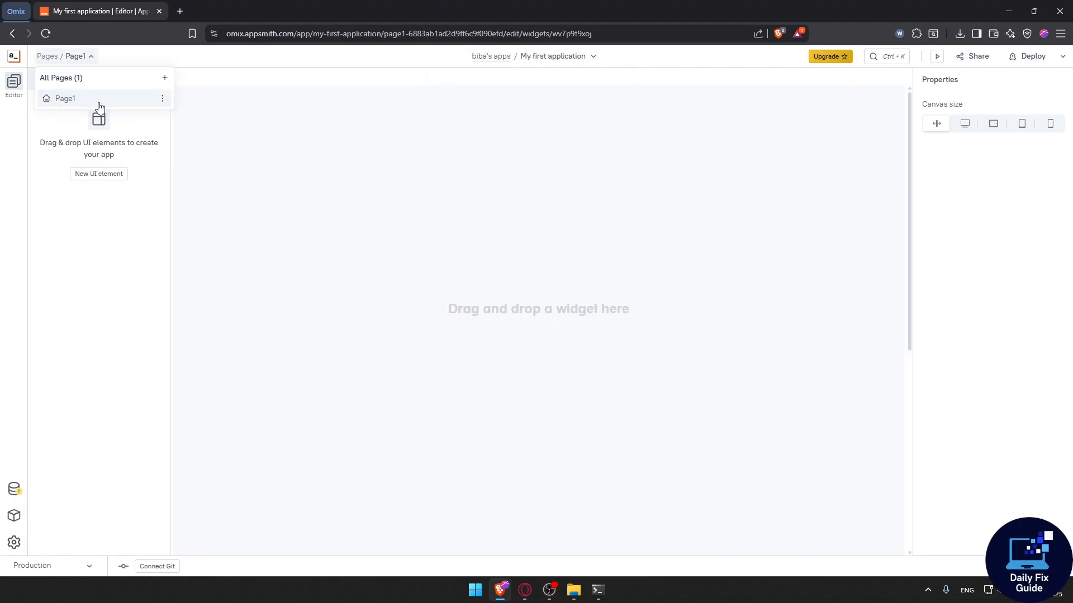
click(247, 108)
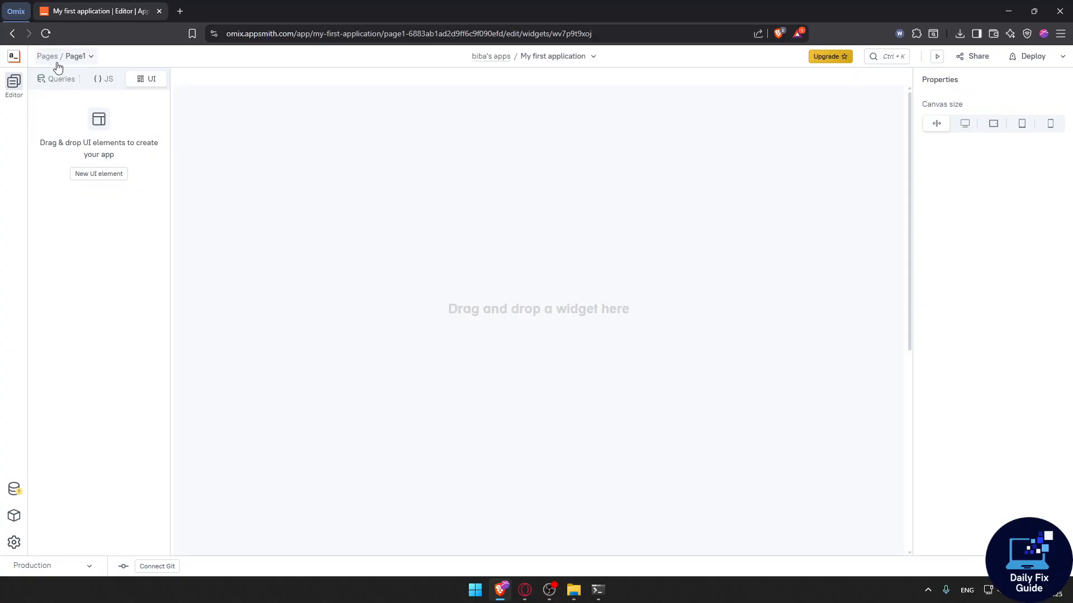
click(56, 58)
click(223, 118)
click(60, 79)
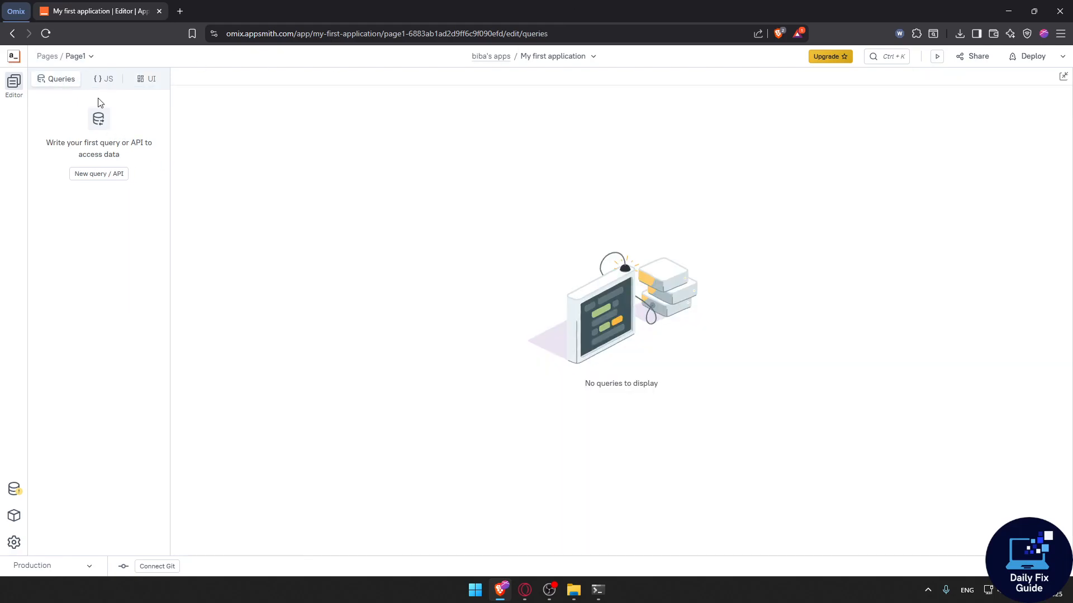
click(106, 78)
click(144, 79)
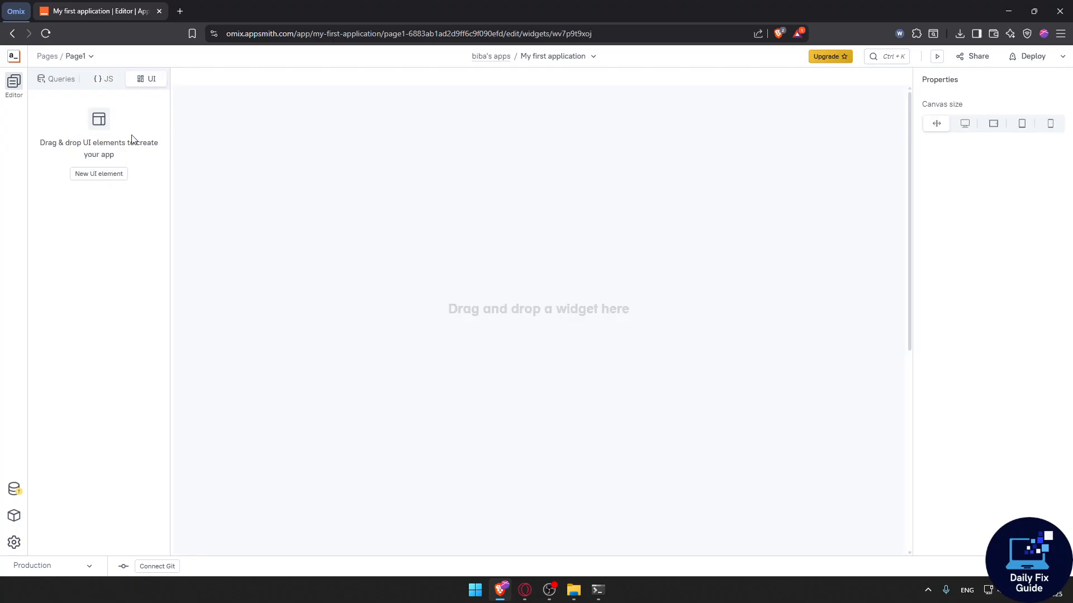
click(90, 174)
click(14, 490)
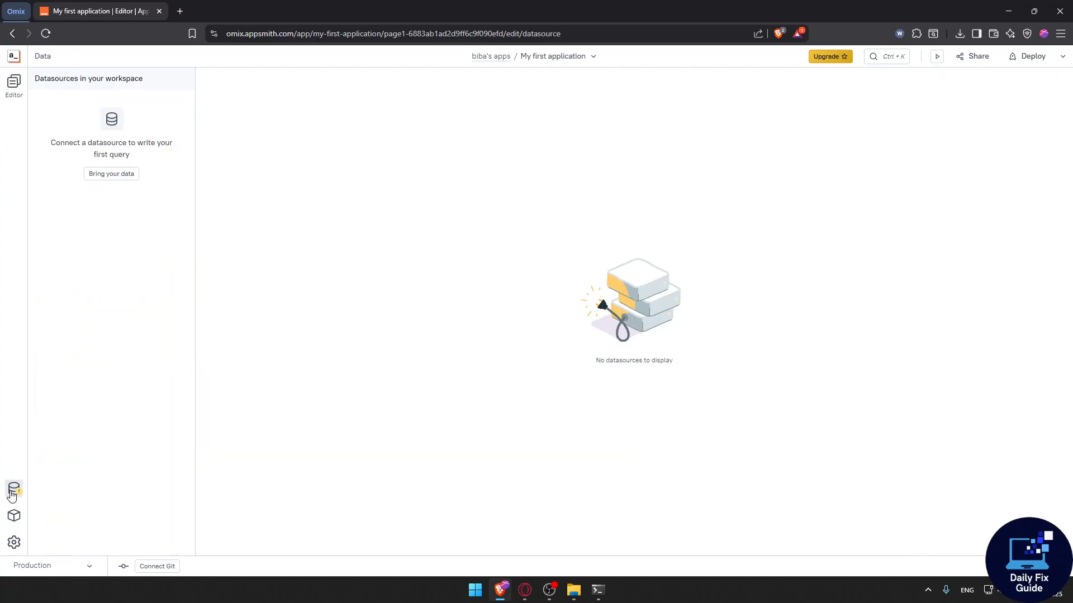
click(17, 521)
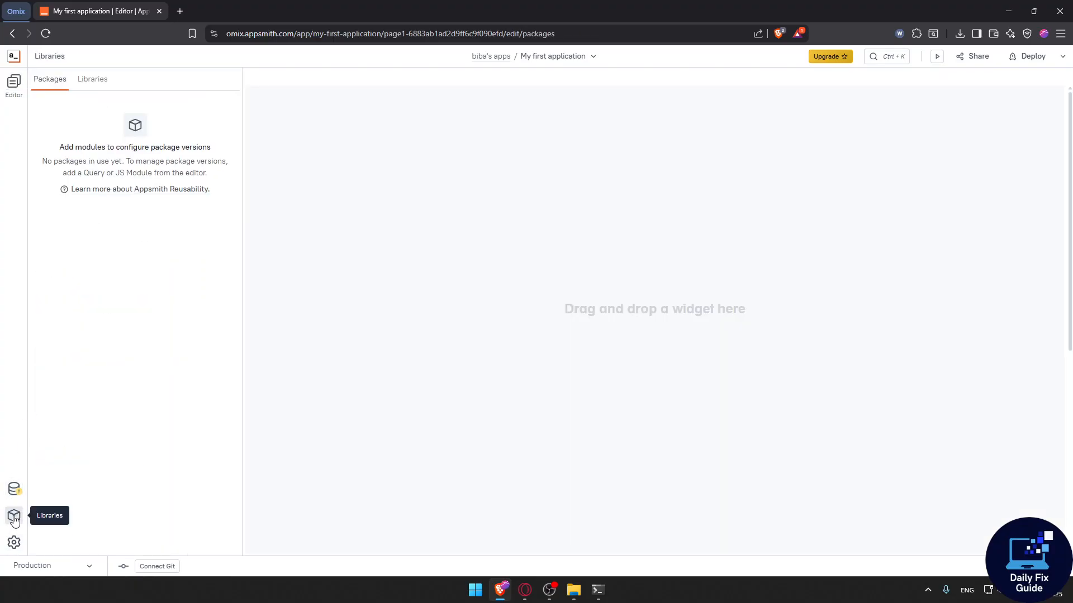
click(15, 542)
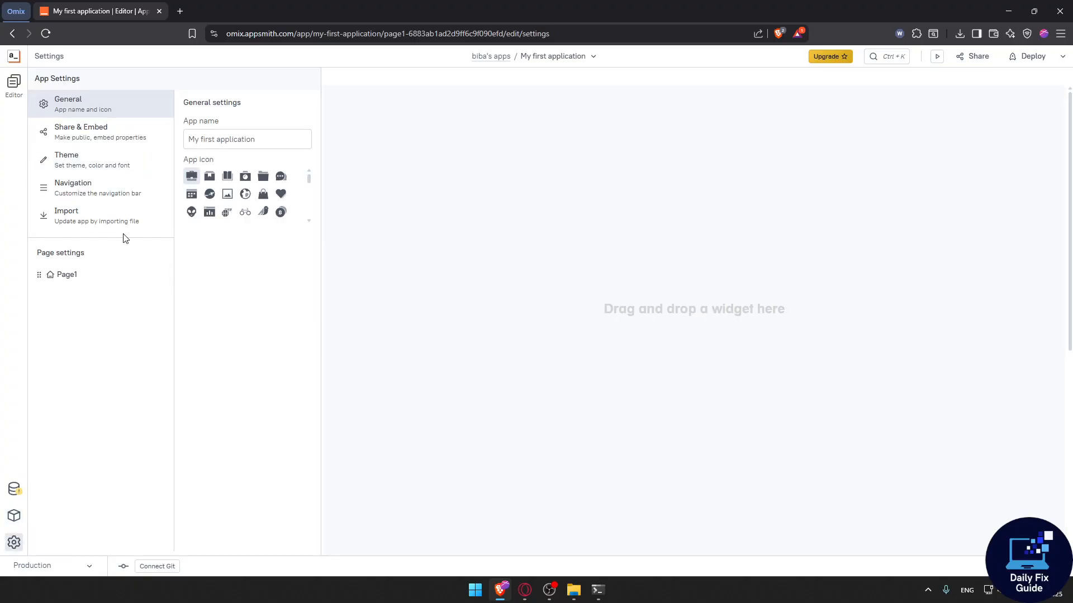
click(14, 83)
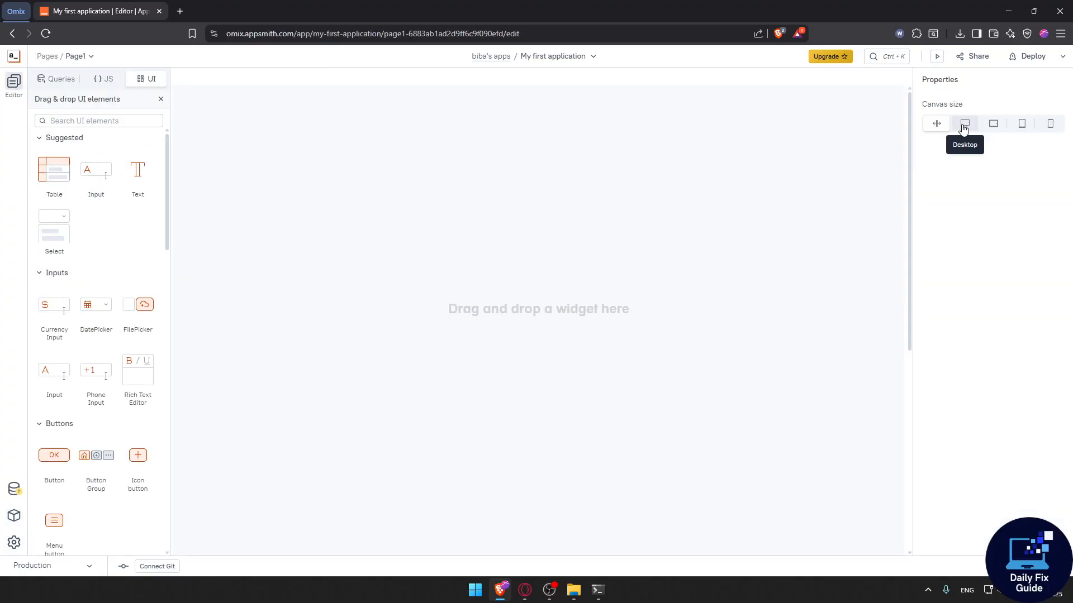
Preview the mobile and fluid canvas sizes and scroll through the widget list.
click(1050, 124)
click(937, 123)
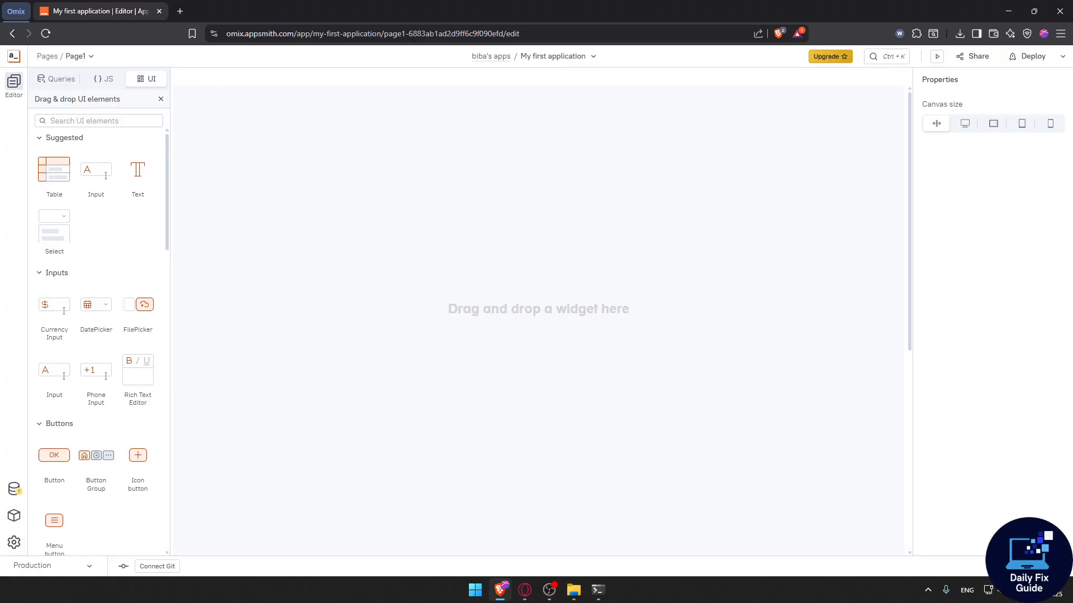
key(Tab)
scroll(117, 320, down, 9)
scroll(114, 316, up, 5)
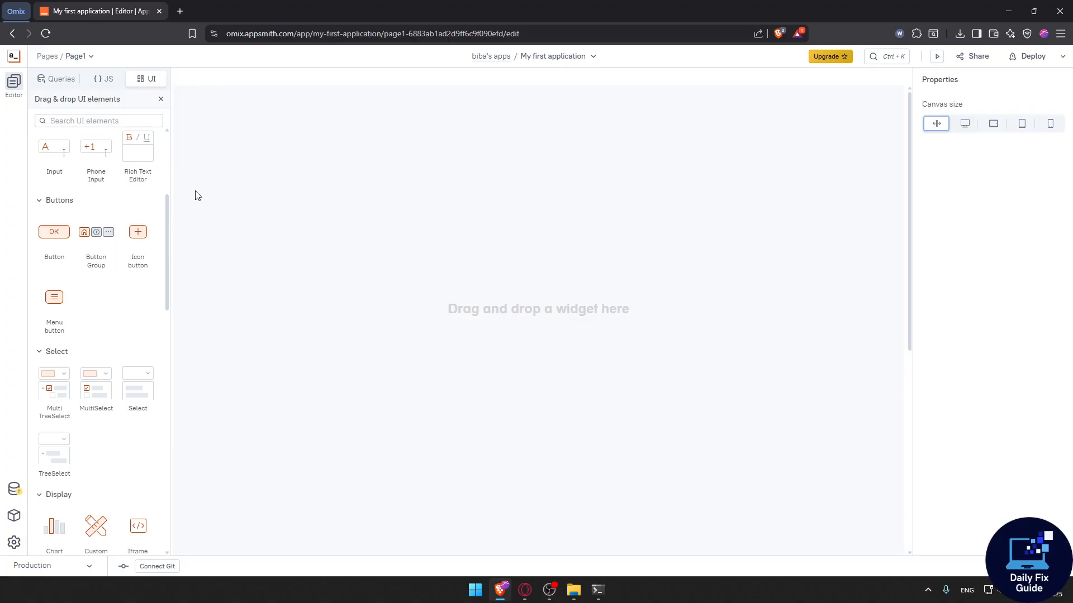
scroll(65, 190, up, 4)
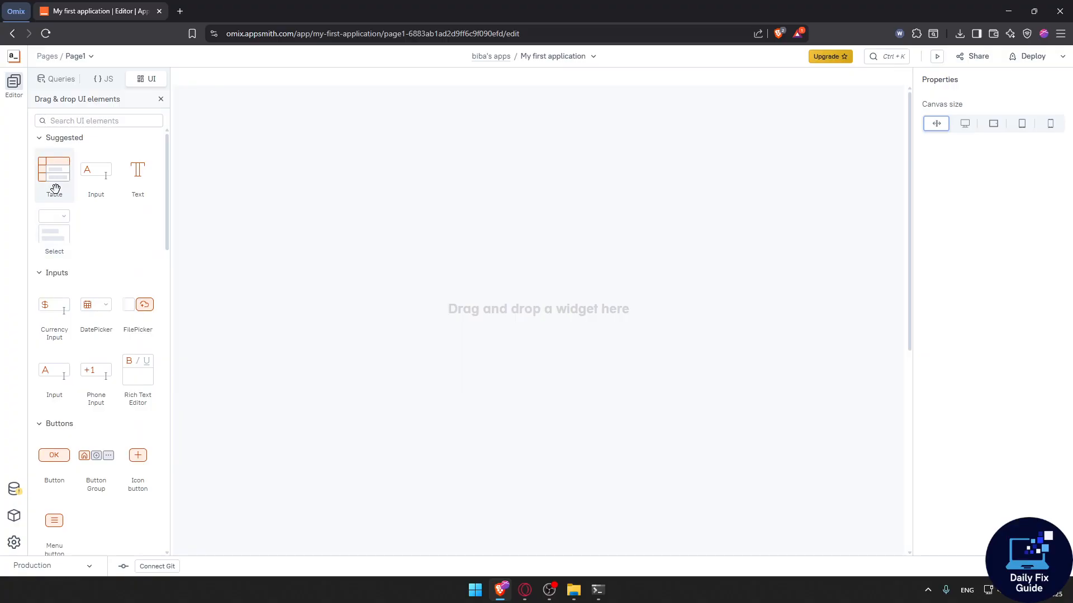
Add a table widget to the canvas and place a text widget just above it.
drag(55, 183, 347, 230)
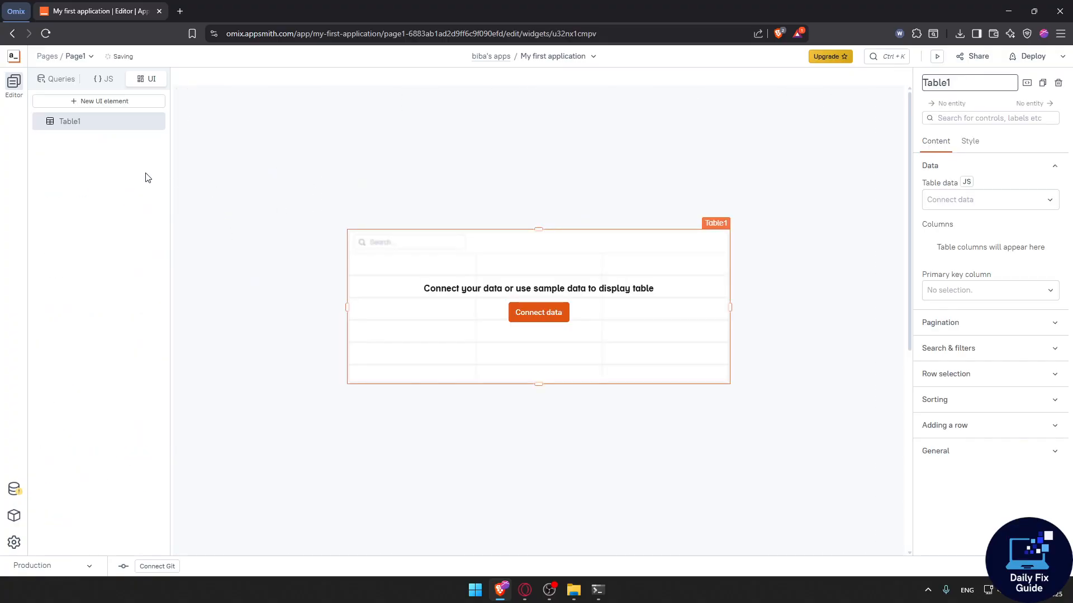
click(92, 103)
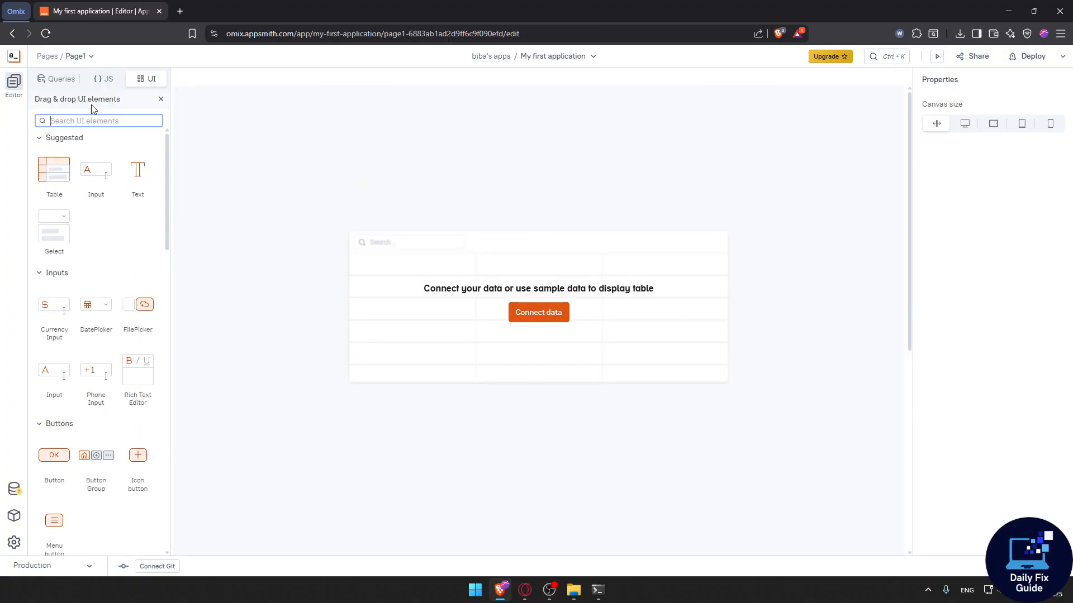
drag(136, 170, 619, 203)
Try changing the text widget's greeting word to HI, then undo the change.
click(539, 313)
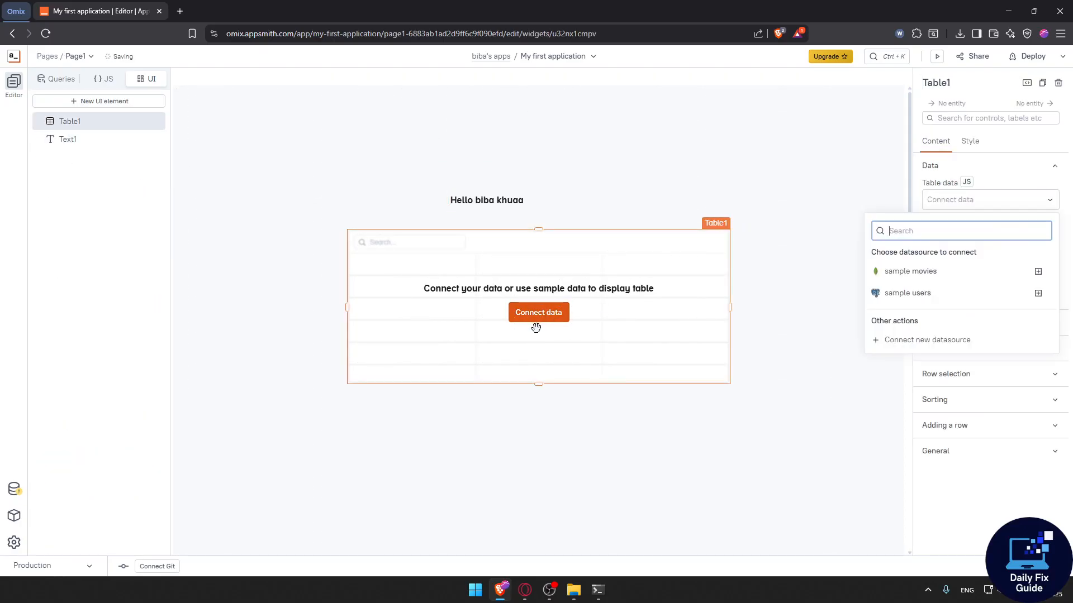
click(501, 204)
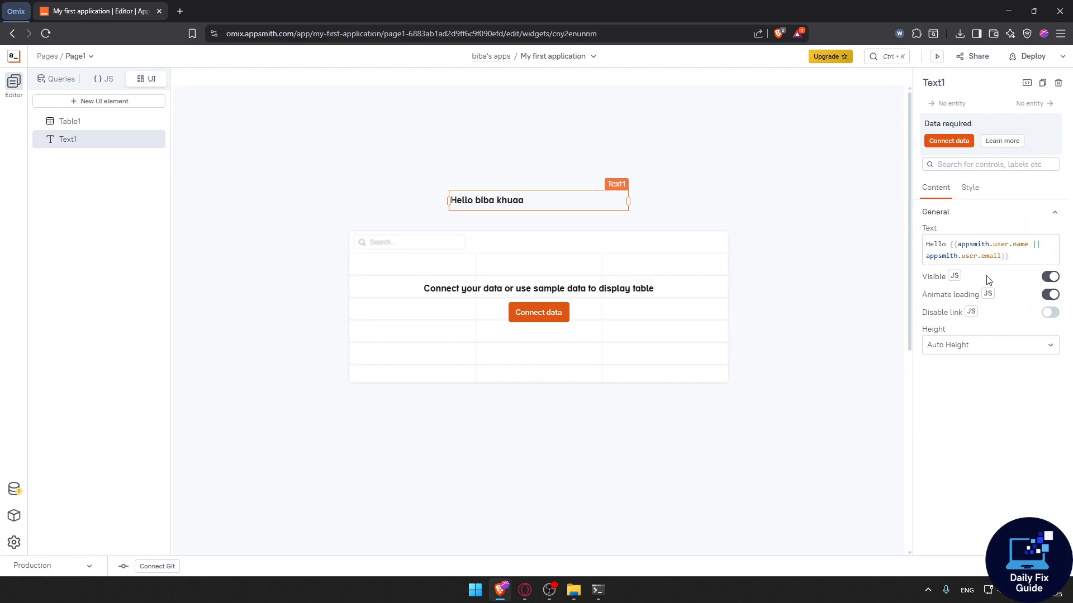
click(948, 243)
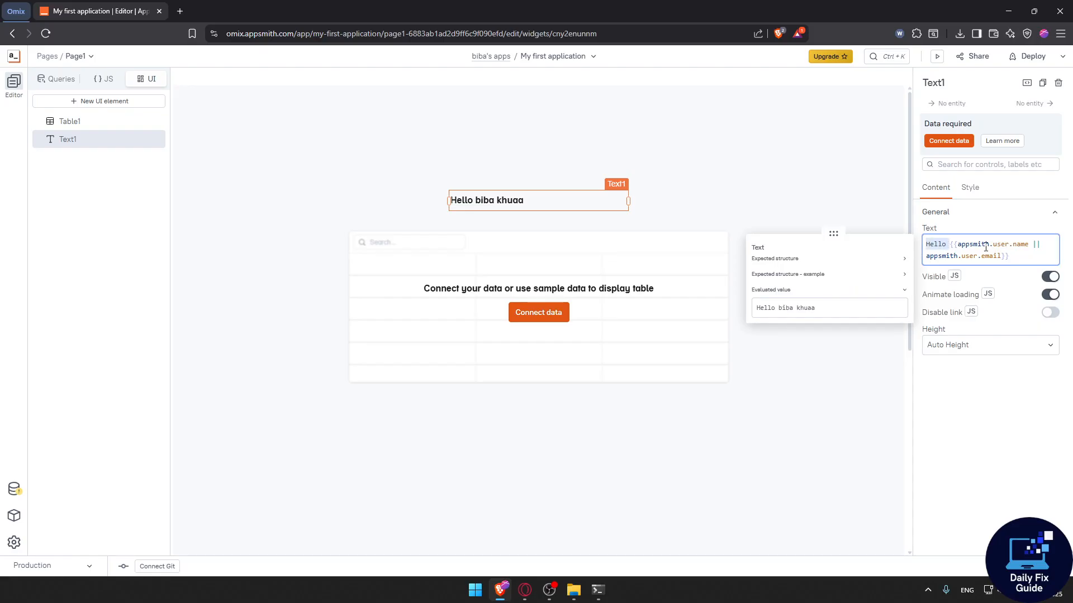
mouse_move(973, 249)
drag(945, 244, 930, 245)
text(I)
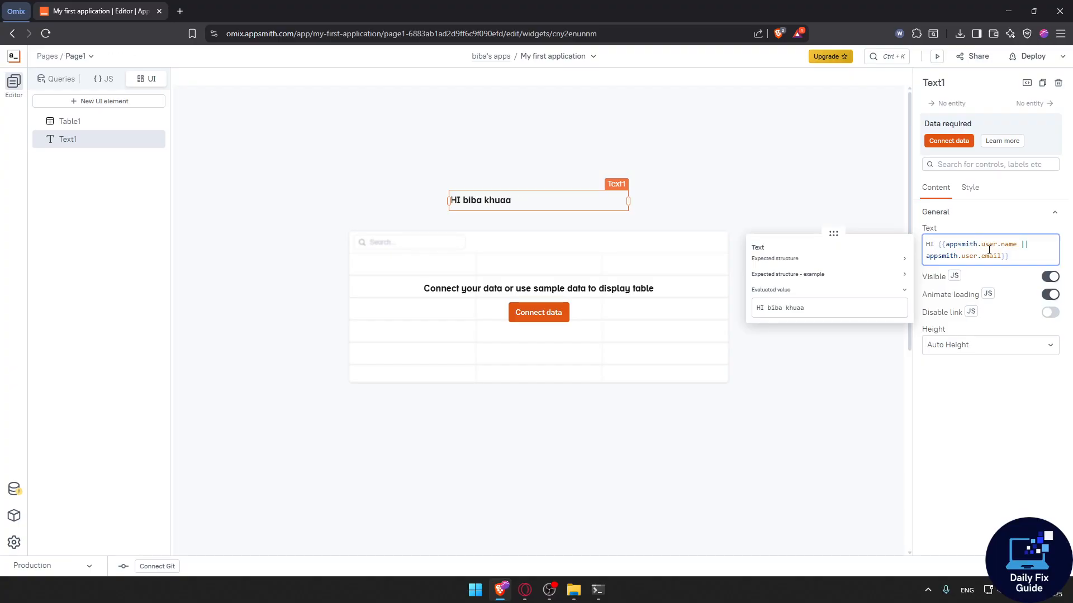
key(ctrl+z)
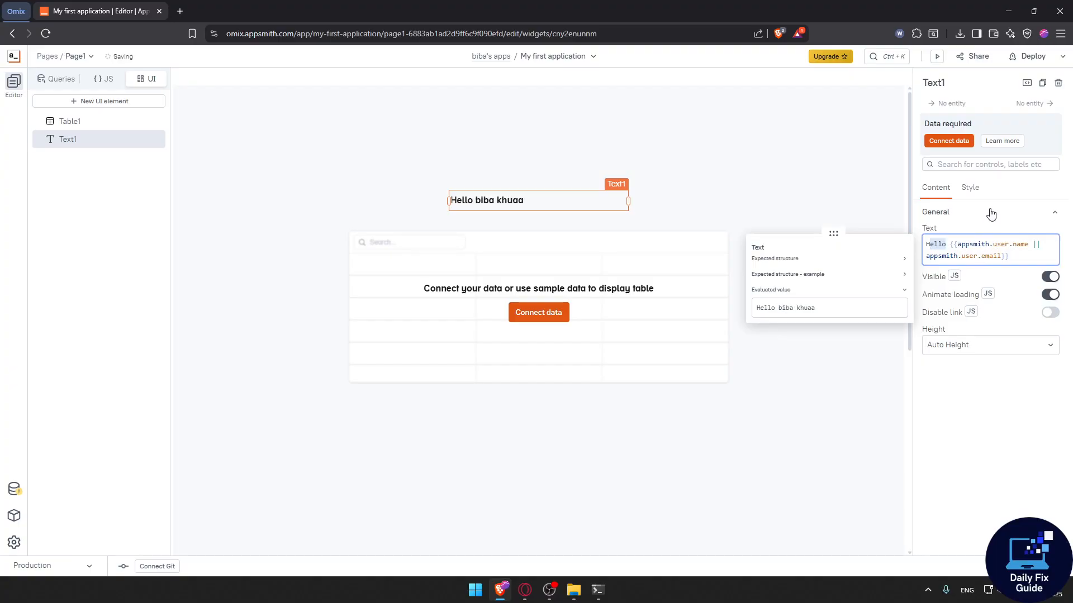
Toggle the text widget's Visible and Animate loading switches off and back on.
click(969, 189)
click(945, 191)
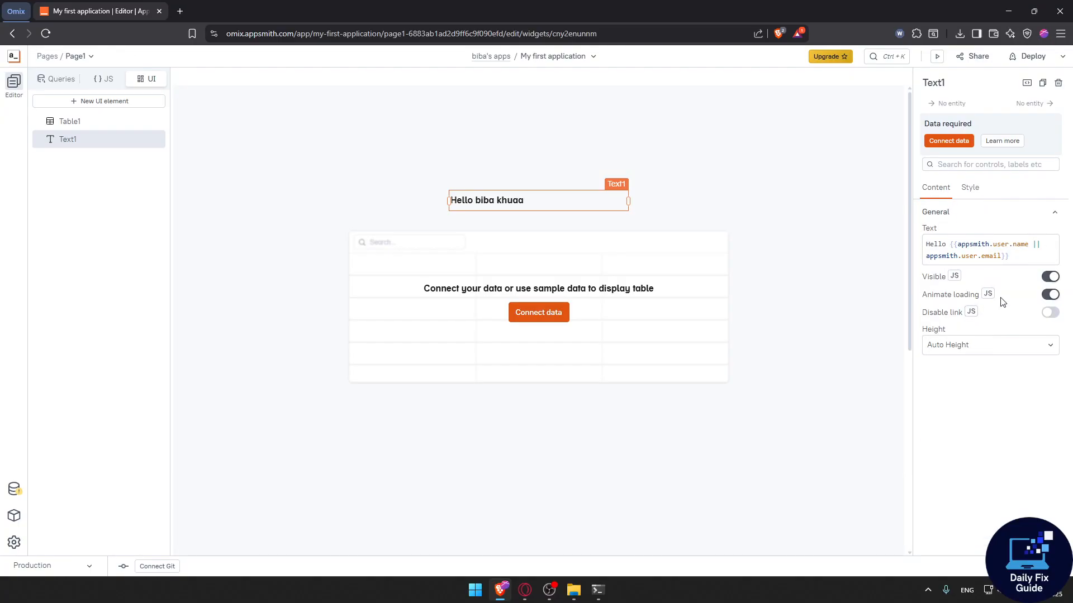
click(1049, 279)
click(1050, 277)
click(1052, 295)
Try replacing the text widget's user expression with 'there', then paste the original text back.
click(1009, 248)
mouse_move(1001, 256)
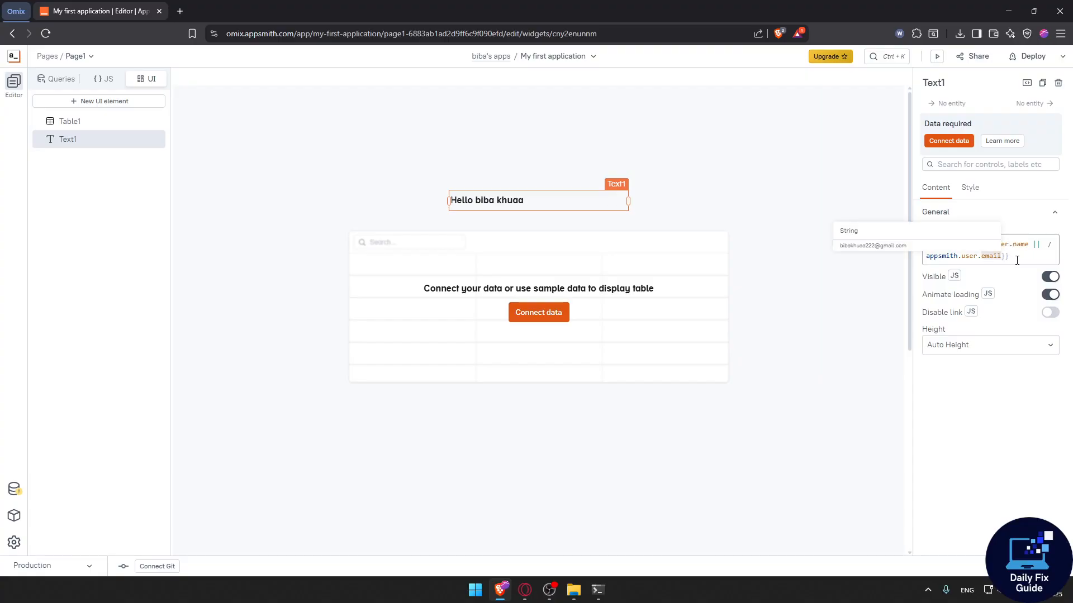
drag(1017, 260, 958, 241)
key(BackSpace)
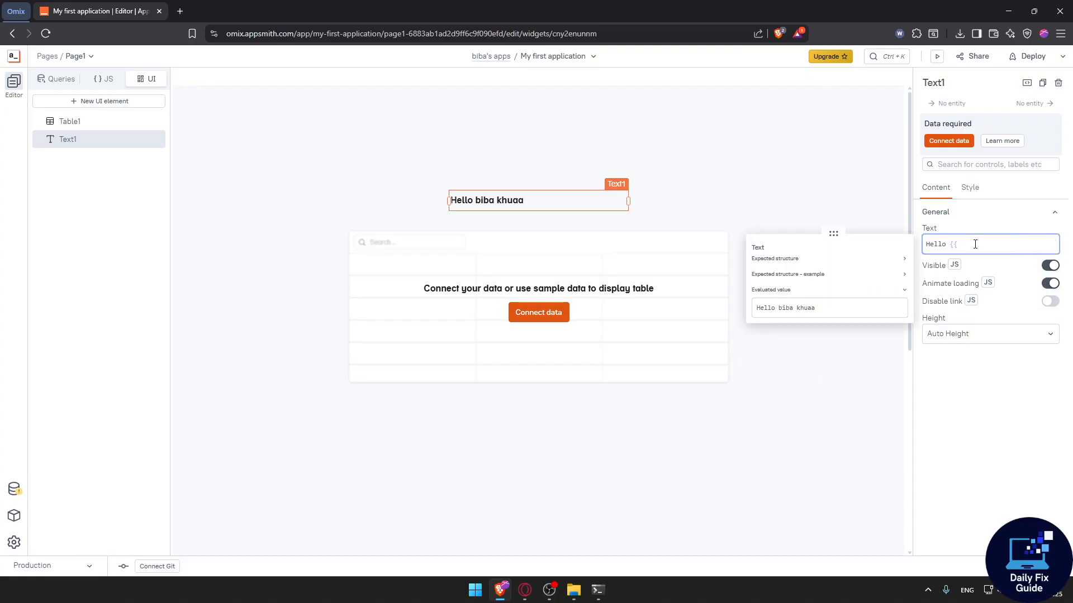
key(BackSpace)
key(BackSpace)
text(there)
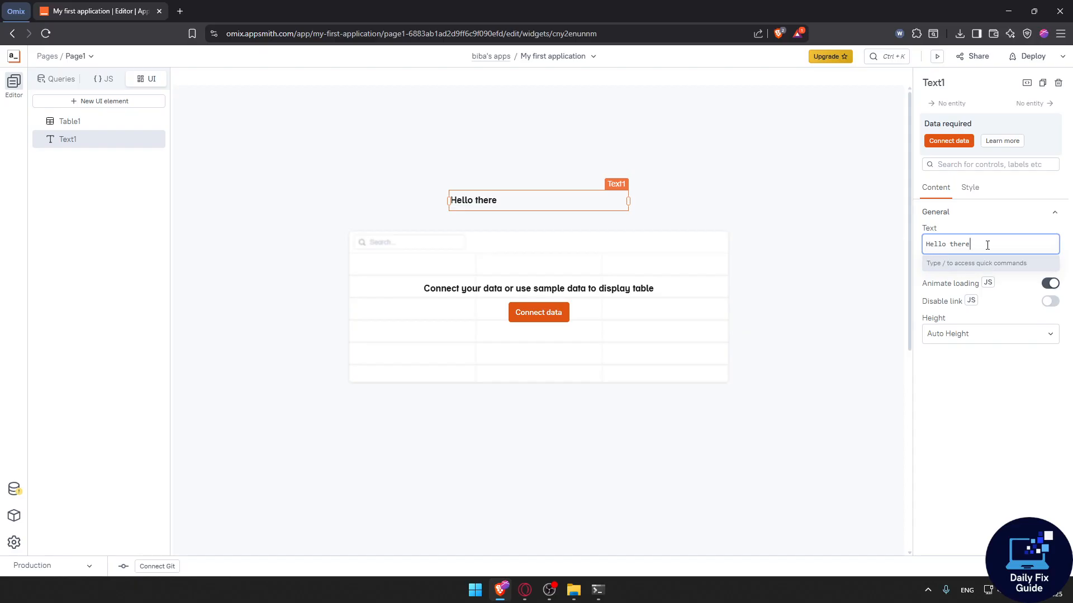
key(ctrl+a)
text(Hello {{appsmith.user.name || appsmith.user.email}})
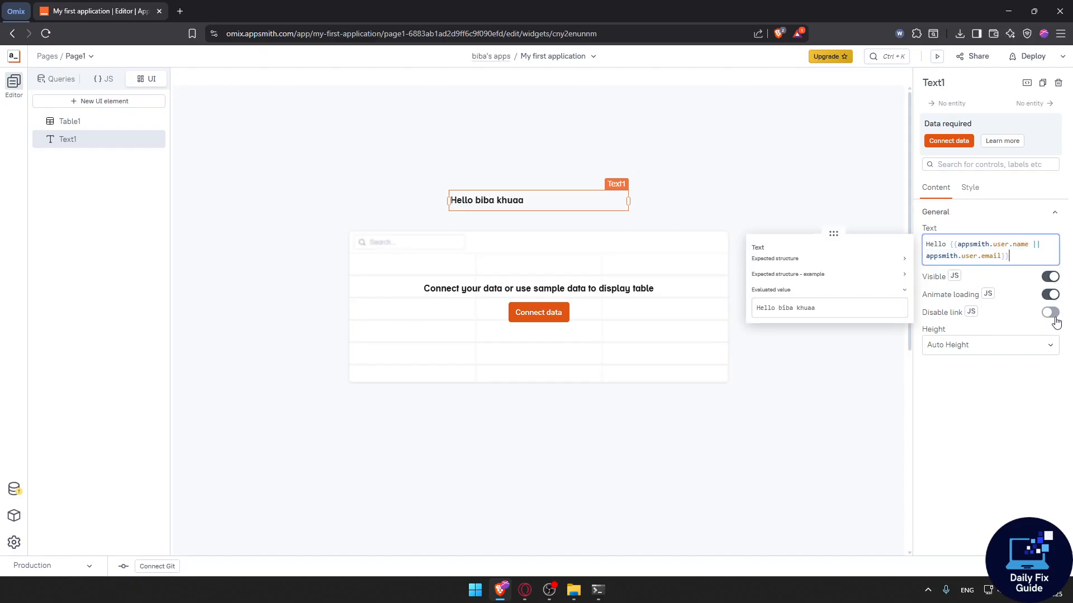
Inspect the text widget's Height option.
click(1001, 375)
click(994, 348)
click(946, 362)
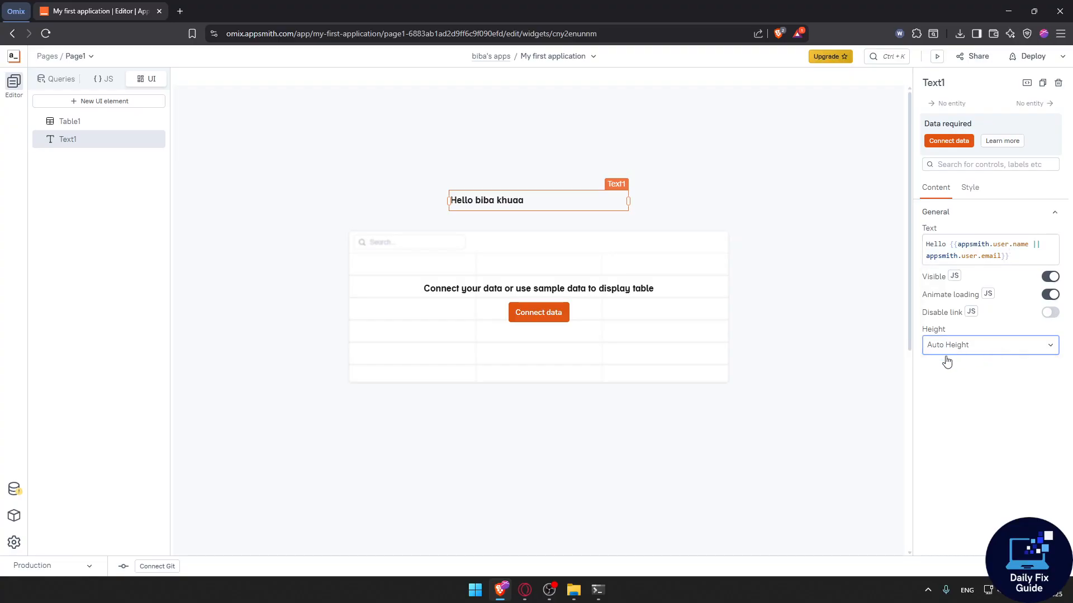
Browse the datasource options for connecting data to the table, then return to the editor.
click(482, 313)
click(539, 313)
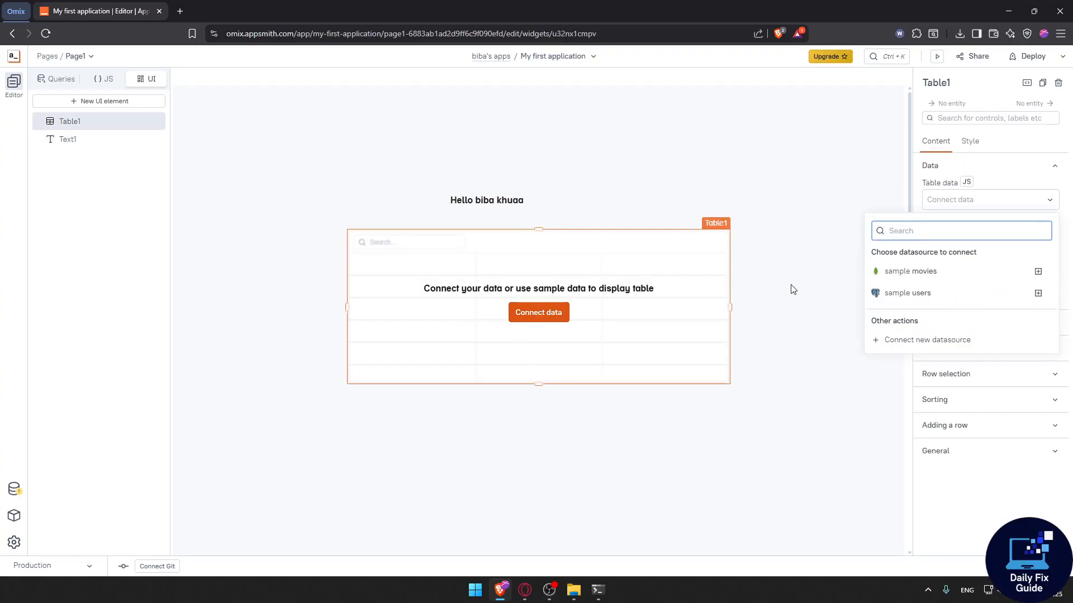
click(928, 340)
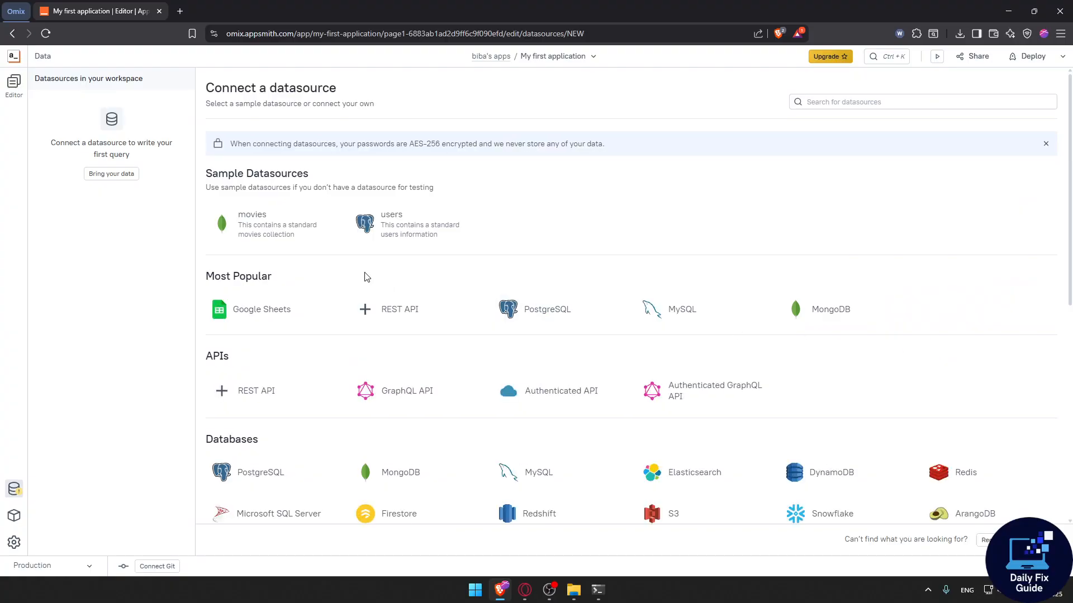
scroll(321, 293, down, 2)
scroll(322, 293, down, 3)
scroll(358, 385, up, 2)
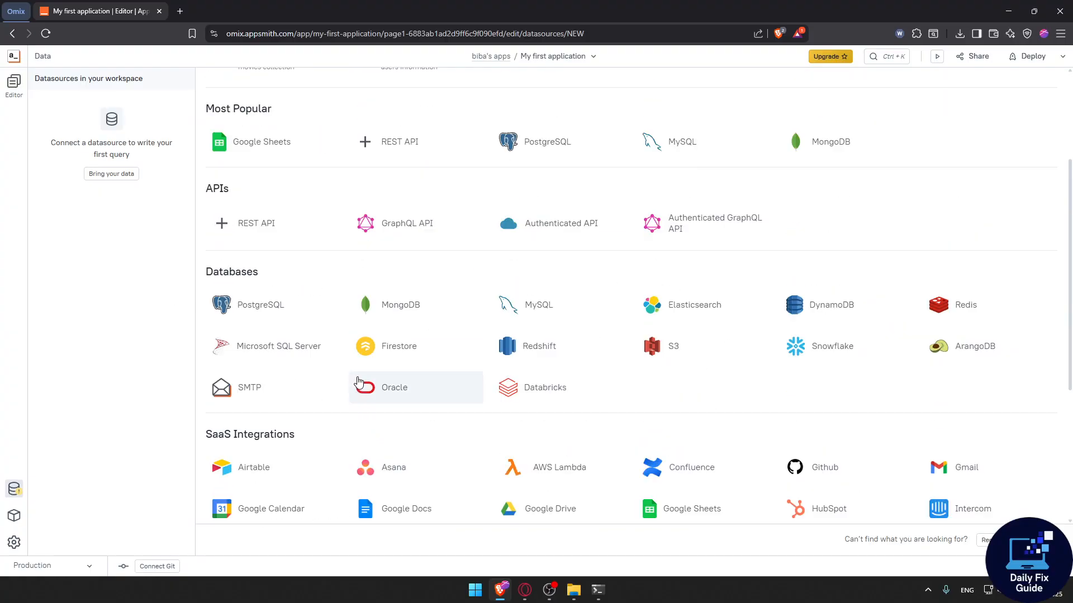
scroll(361, 352, up, 1)
key(alt+Left)
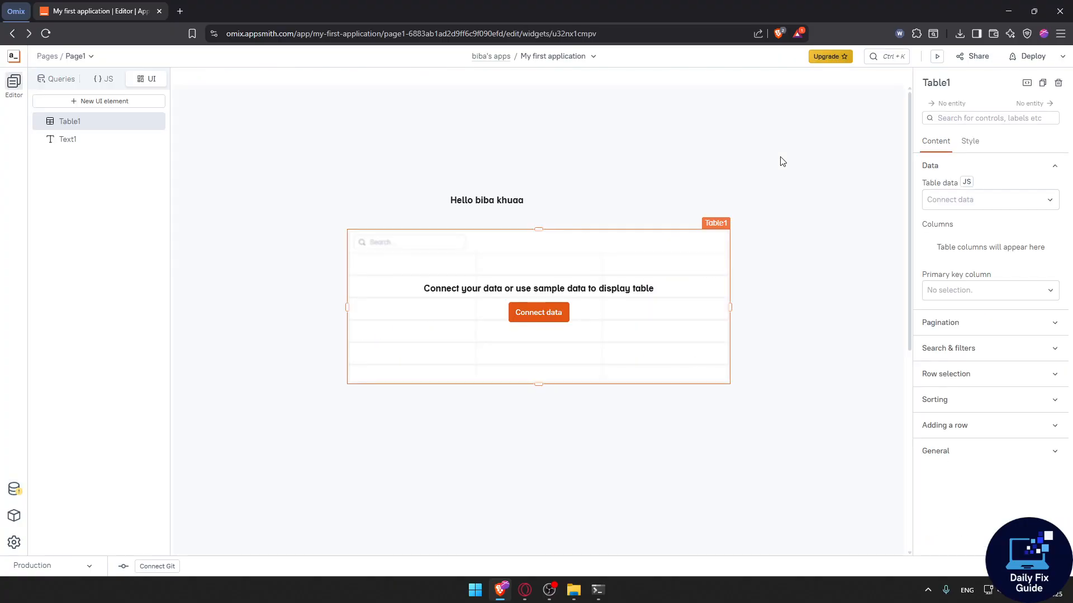
Delete the table widget and place an Input widget below the text widget.
key(Delete)
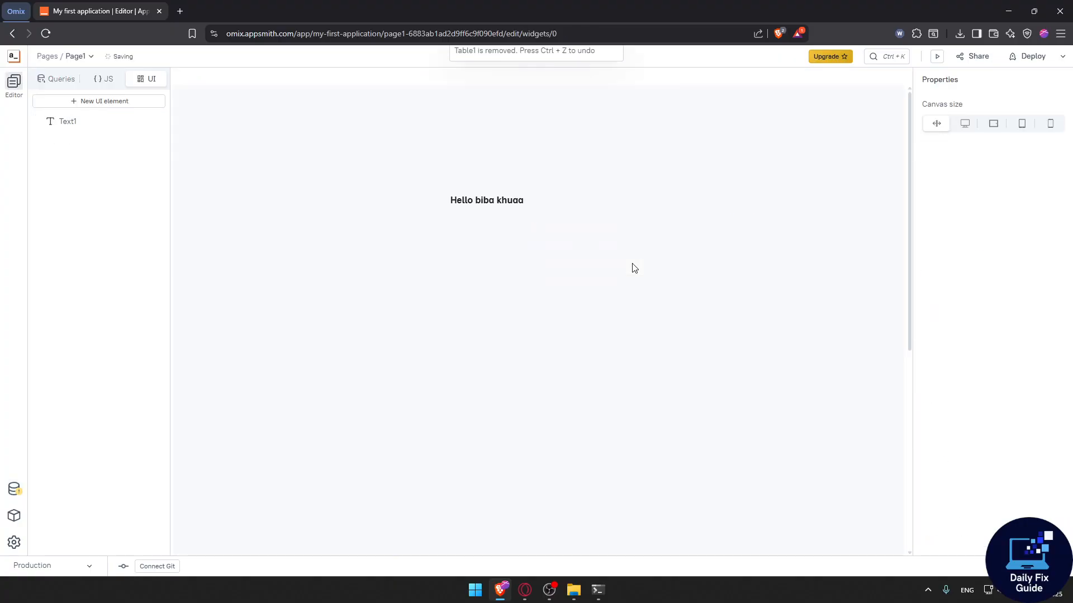
click(96, 102)
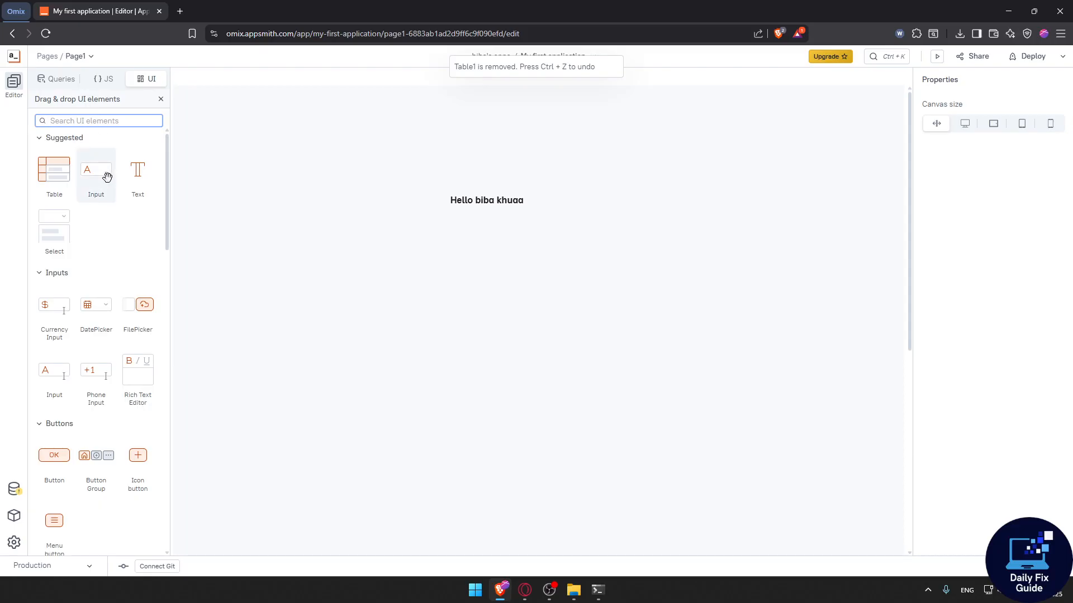
drag(108, 175, 565, 261)
click(510, 261)
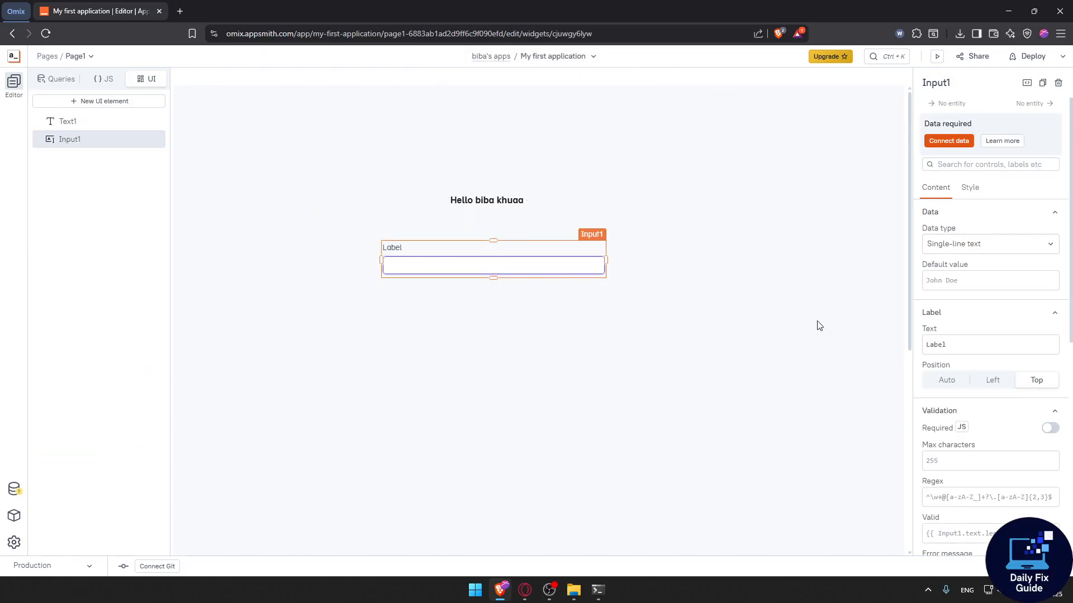
Open the text widget's data connection page, then return to the editor canvas.
scroll(982, 249, down, 7)
scroll(986, 246, up, 7)
click(552, 199)
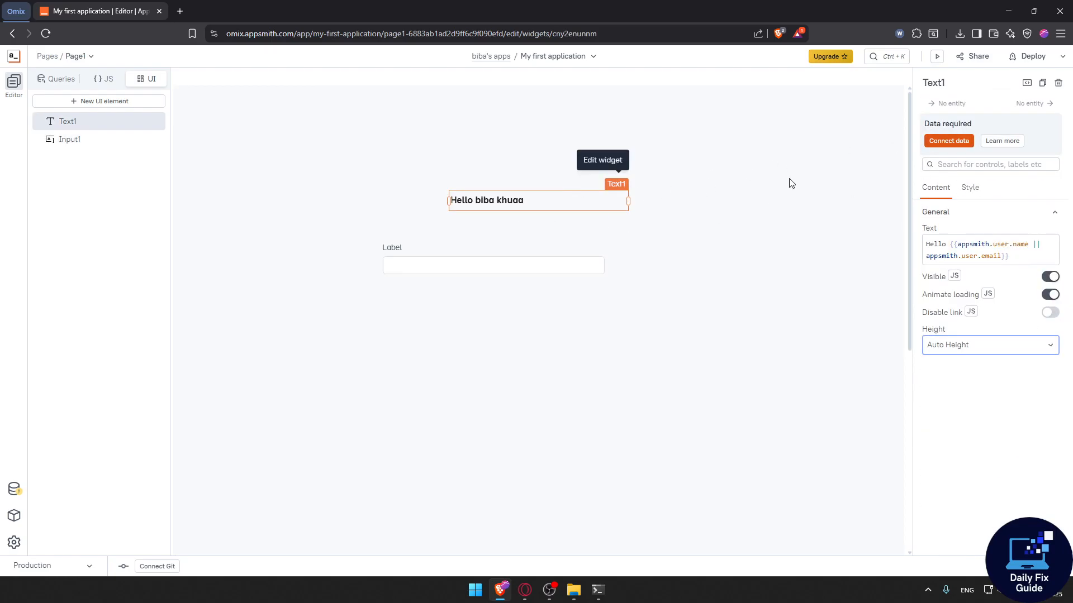
click(960, 148)
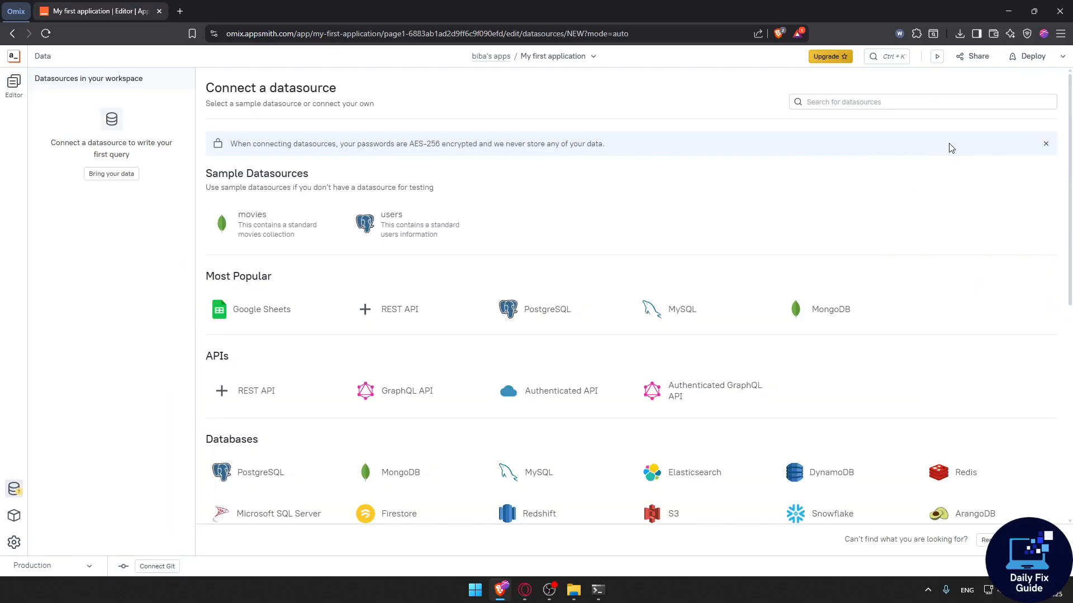
click(14, 82)
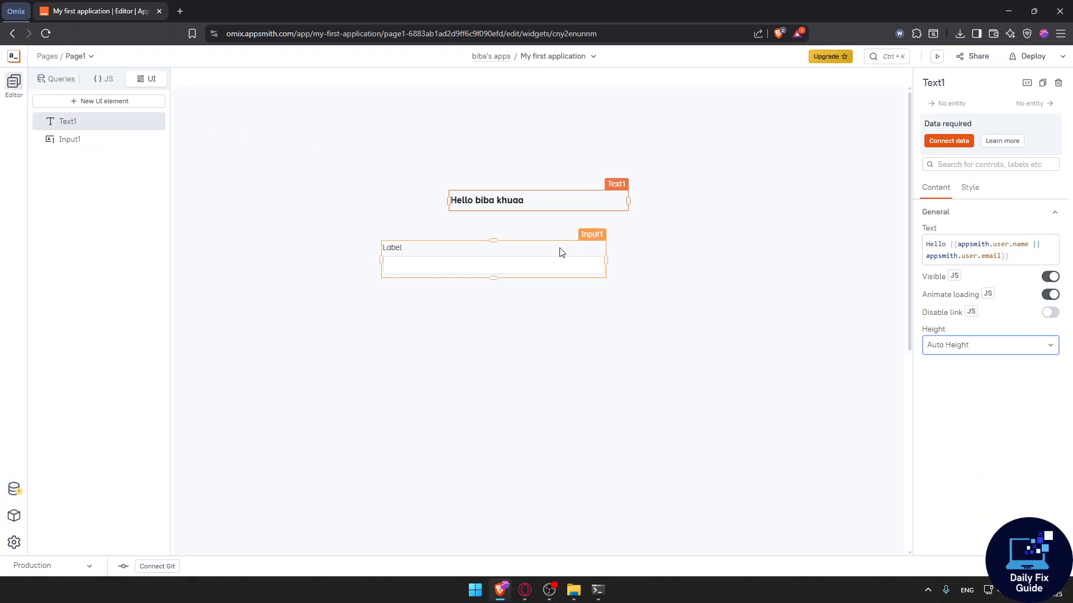
click(691, 286)
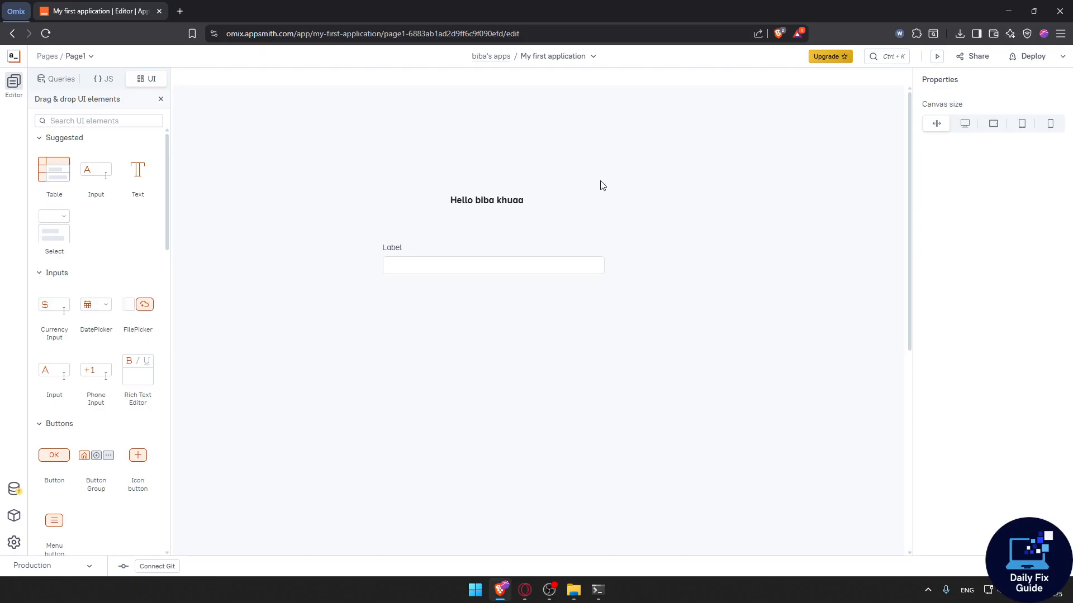
Preview the app, try the input field, and go back to editing.
click(938, 59)
click(421, 275)
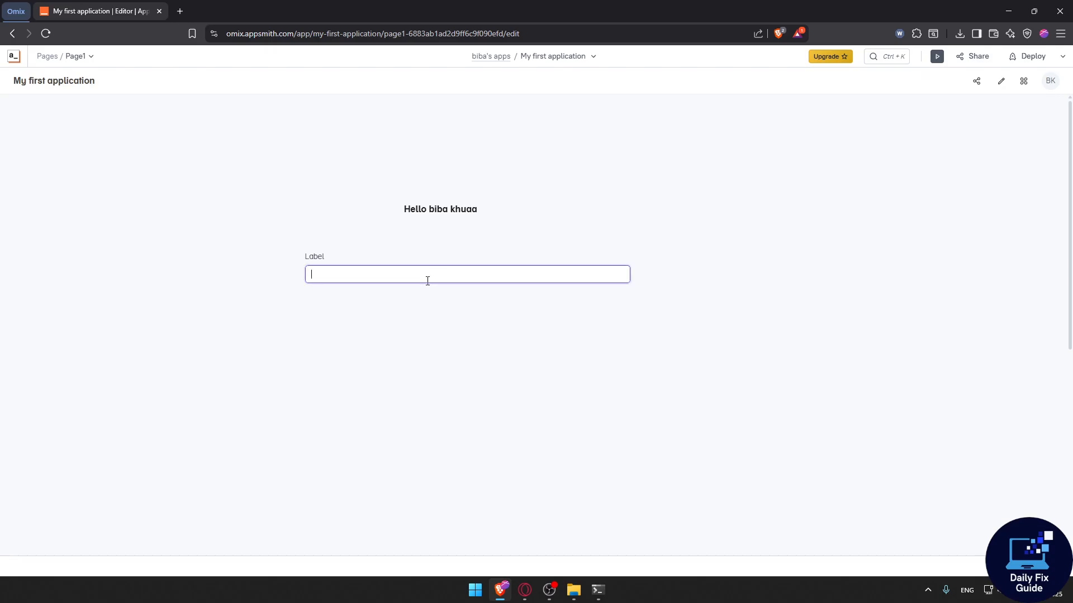
click(937, 56)
drag(516, 325, 467, 304)
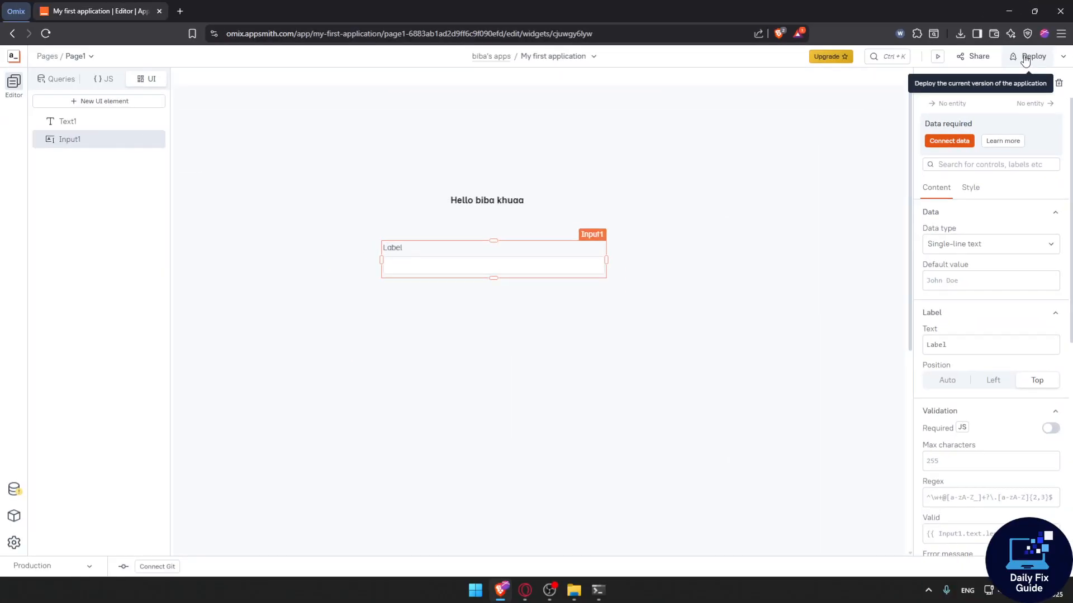
Deploy the application so it opens in a new tab.
click(1024, 57)
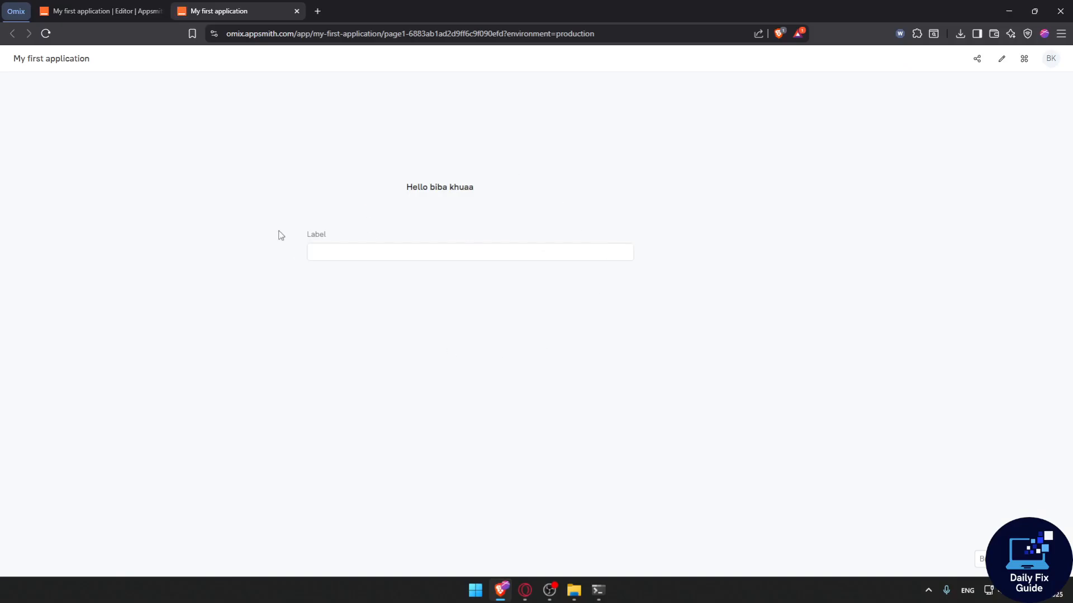
drag(103, 67, 12, 59)
click(94, 117)
Copy the deployed app's URL and open it in a private browser window.
click(351, 35)
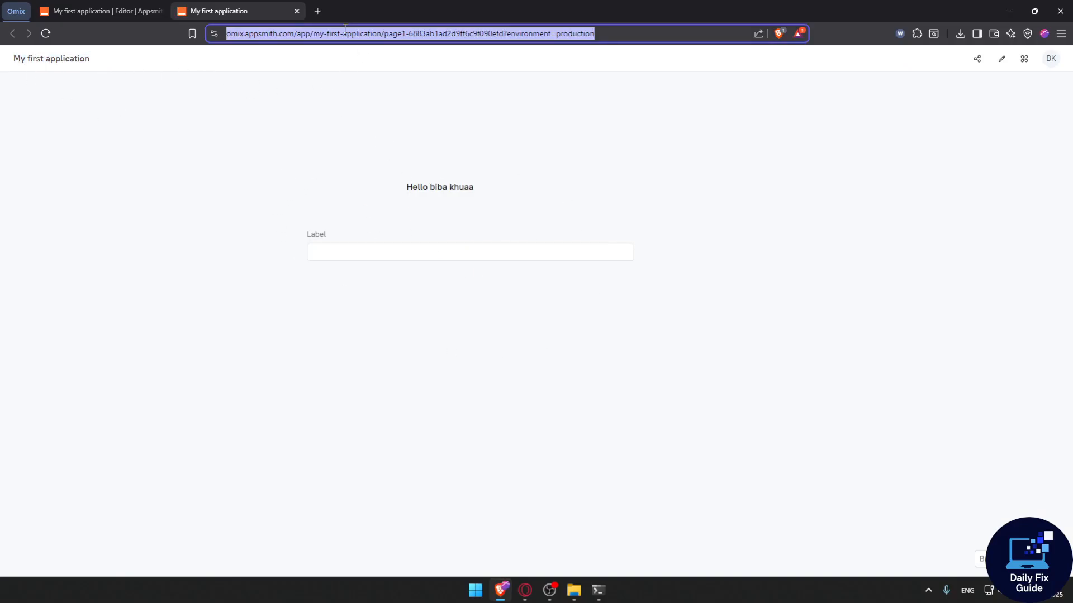
key(ctrl+c)
key(ctrl+shift+n)
key(ctrl+v)
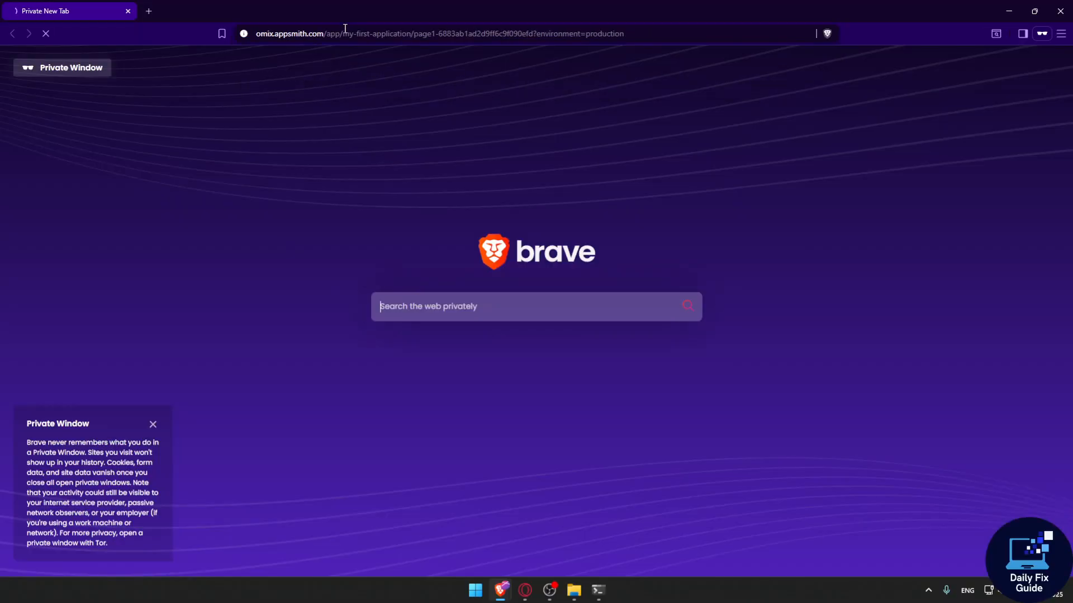
key(Return)
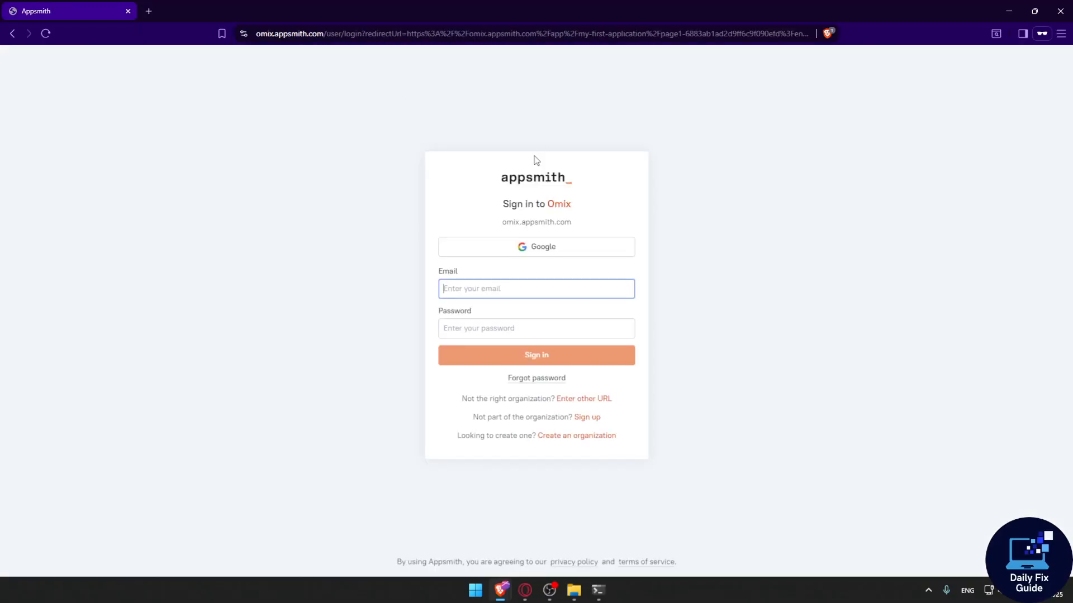
key(alt+Tab)
Open the application invite dialog, view the role options, and copy the application URL.
click(511, 114)
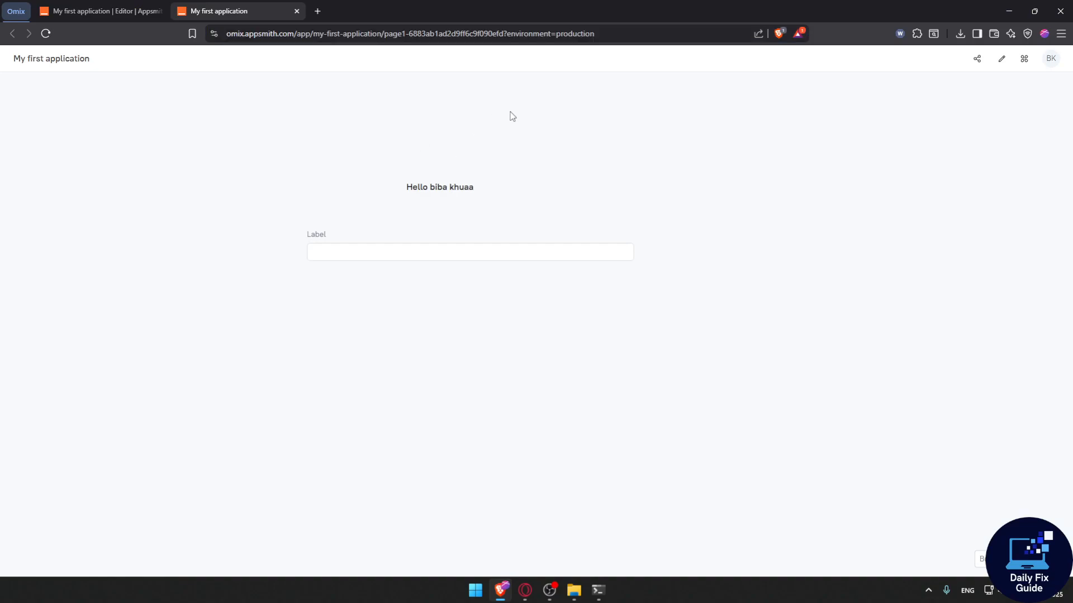
click(976, 58)
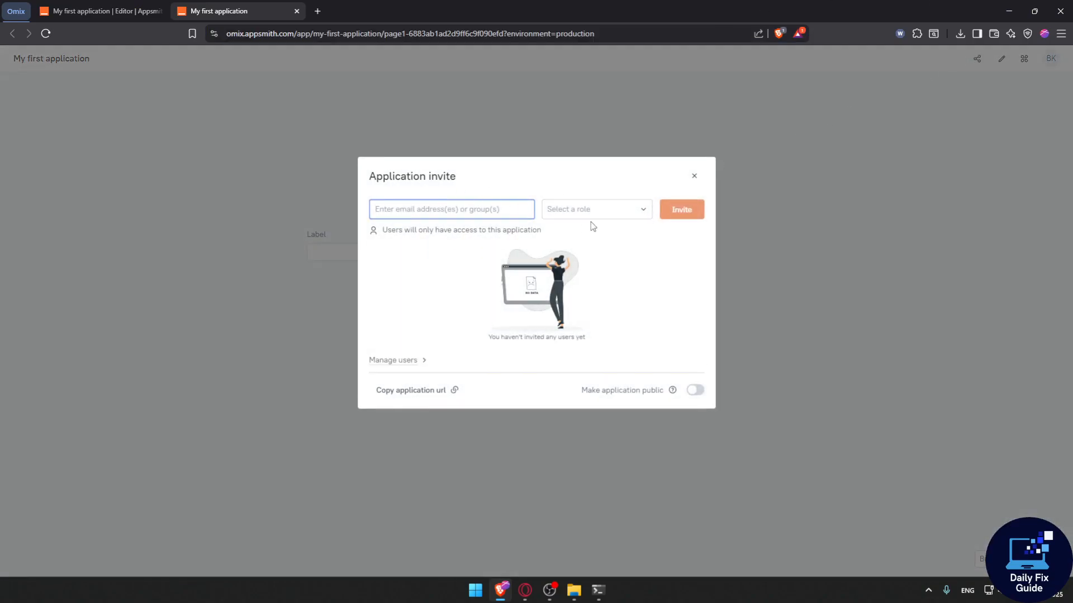
click(609, 218)
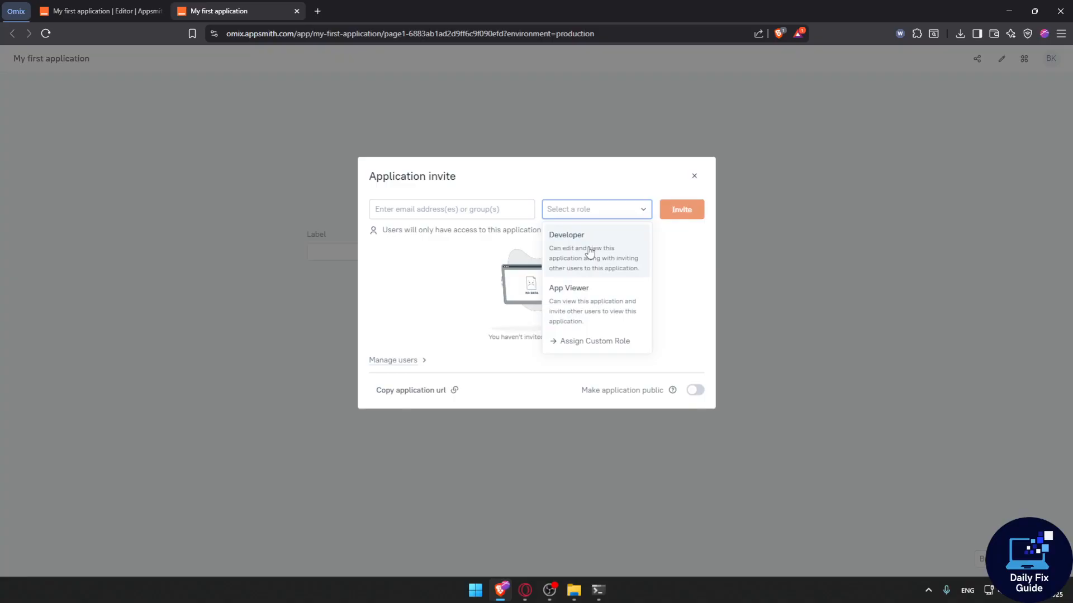
click(454, 268)
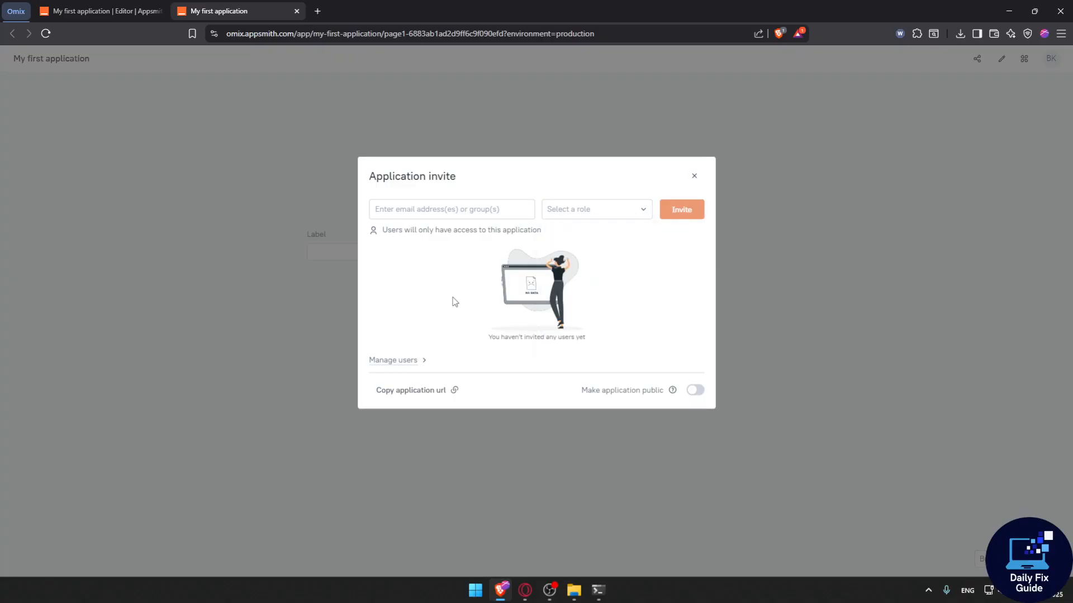
click(438, 391)
Open the copied application URL in a private window, then close that window.
key(ctrl+shift+n)
key(ctrl+v)
key(Return)
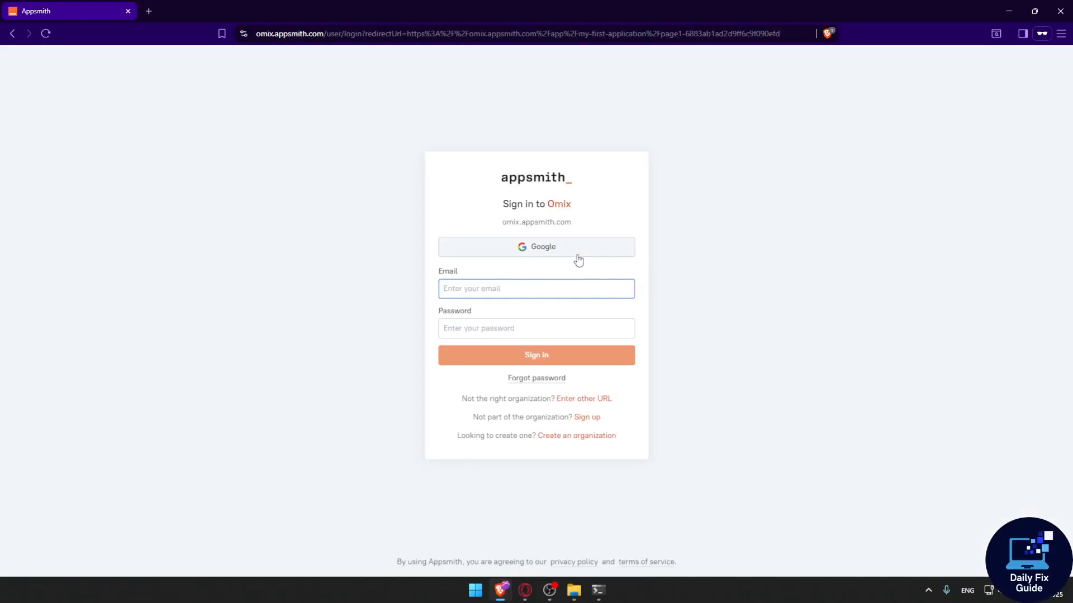
click(128, 11)
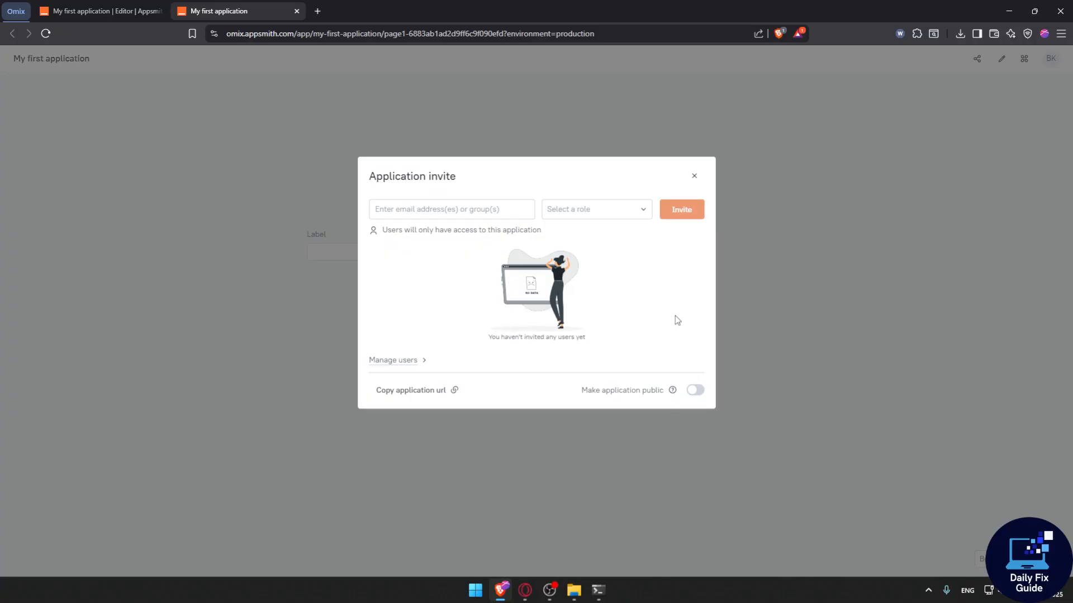
Toggle the Make application public switch on and back off, then close the invite dialog.
click(695, 390)
click(695, 390)
click(694, 176)
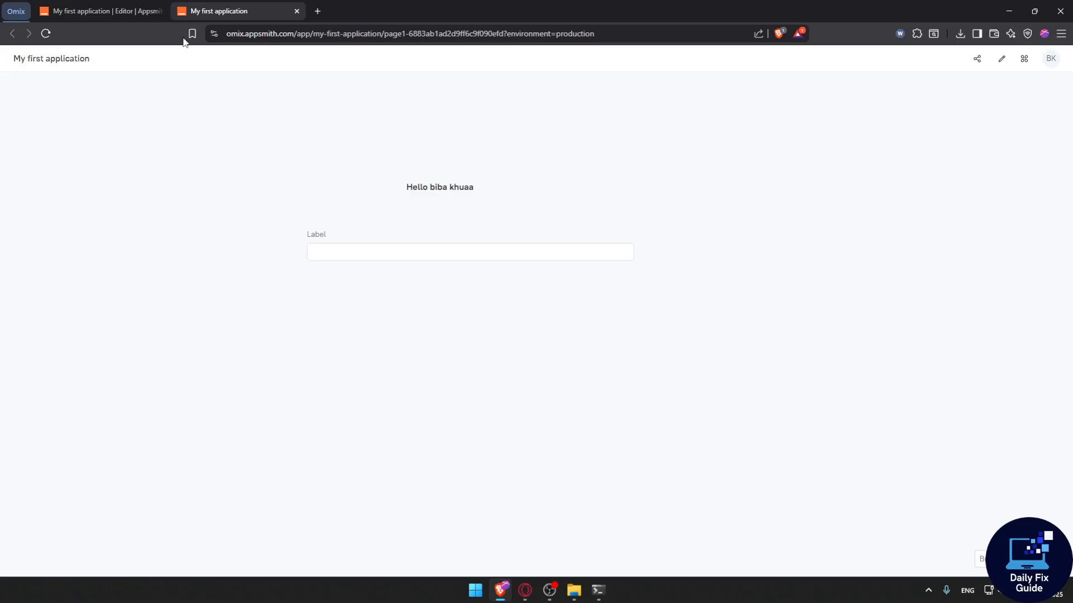
Close the deployed app tab and return to the applications home page.
click(296, 11)
click(22, 56)
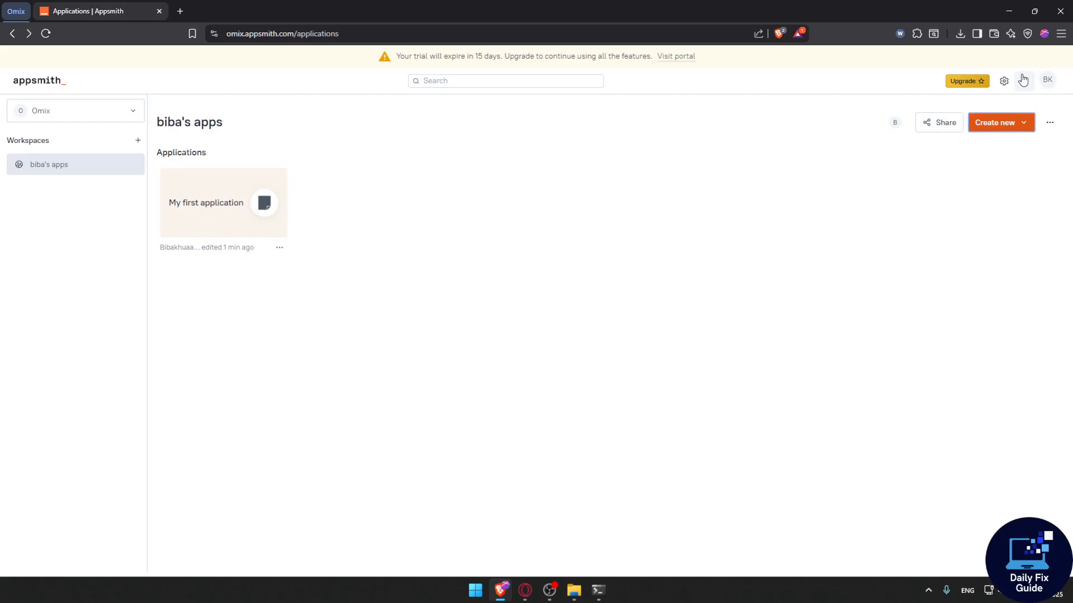
click(1027, 127)
click(617, 236)
click(44, 85)
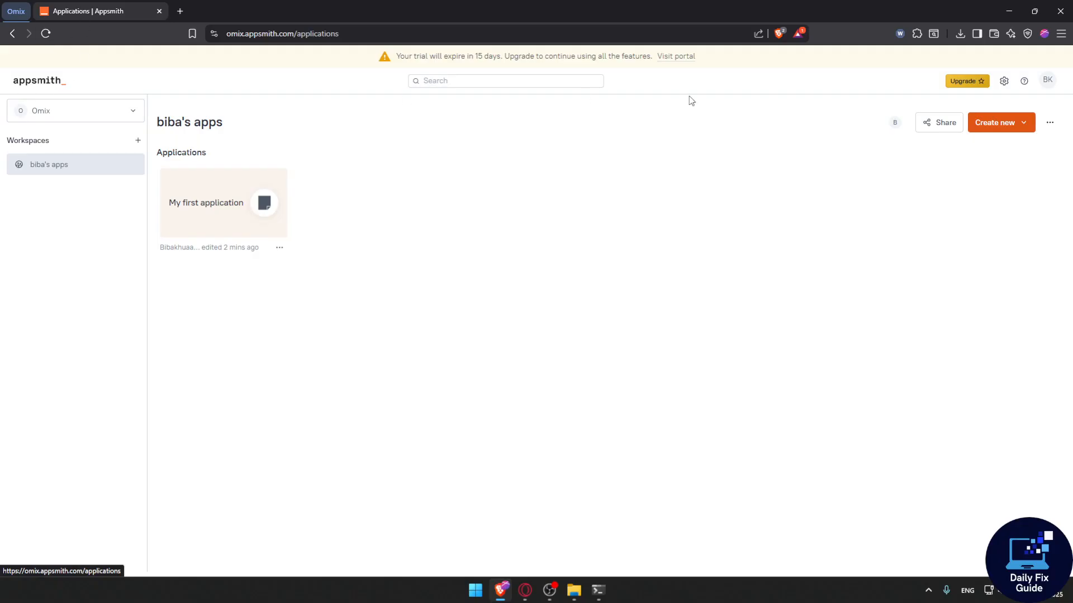
Open the template gallery for a new app, browse the templates, and close it.
click(1013, 128)
click(999, 217)
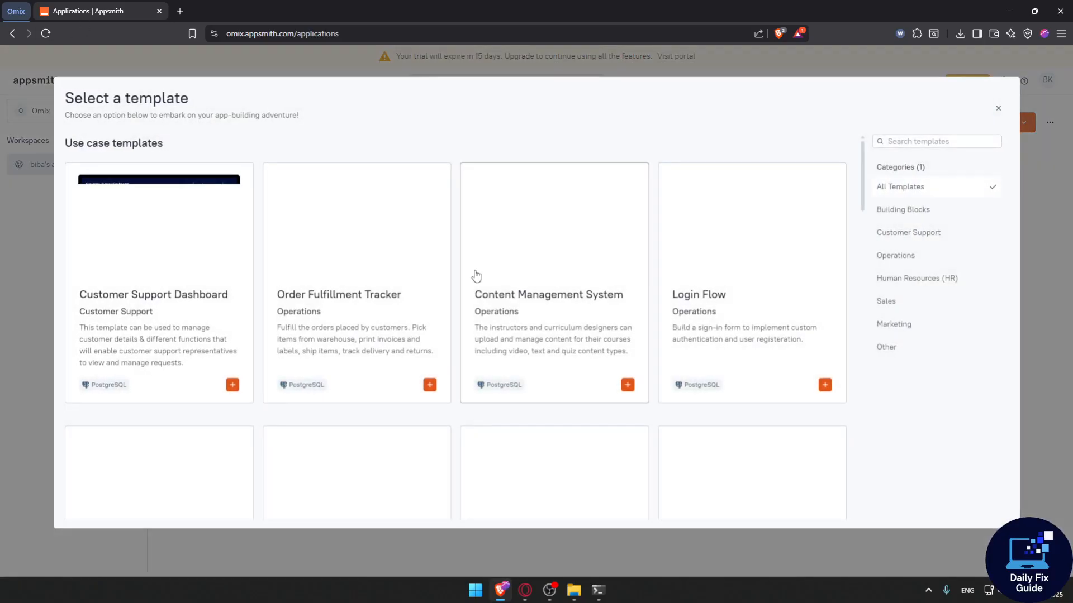
scroll(278, 292, down, 5)
scroll(277, 291, down, 10)
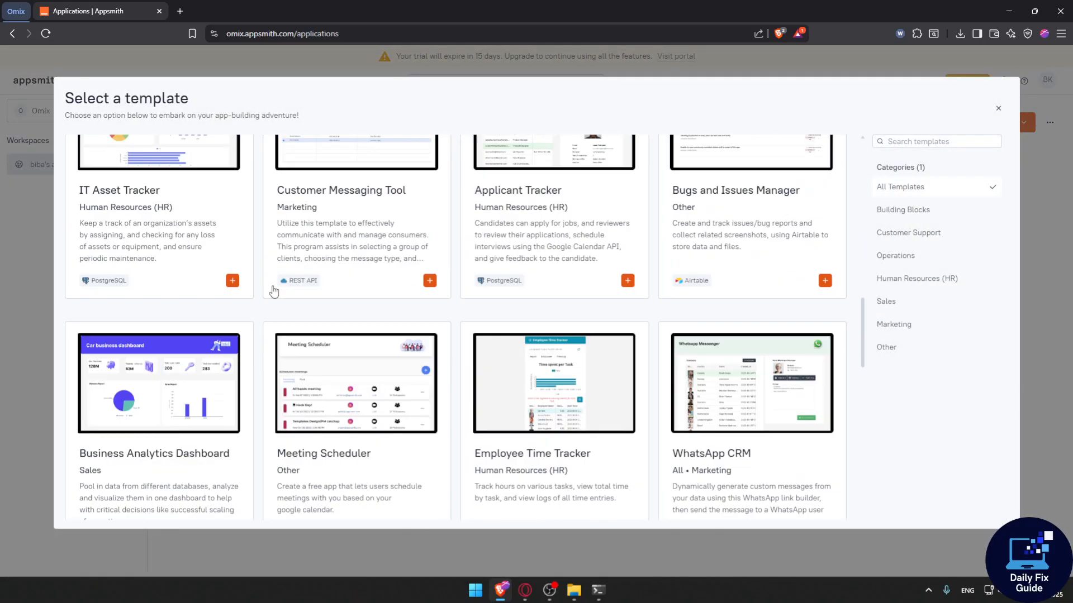
scroll(204, 307, down, 4)
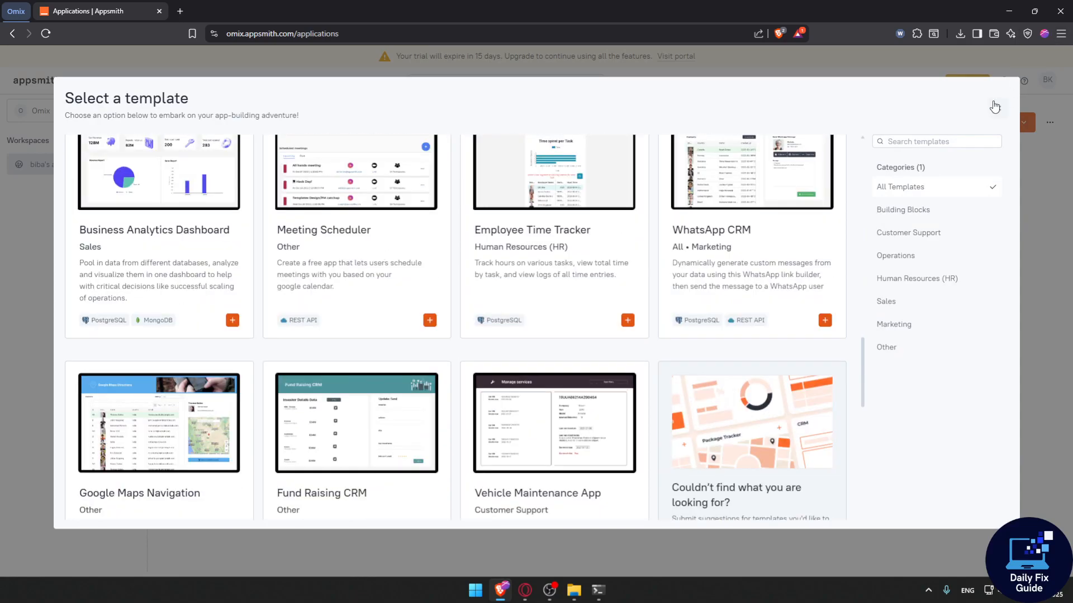
click(998, 108)
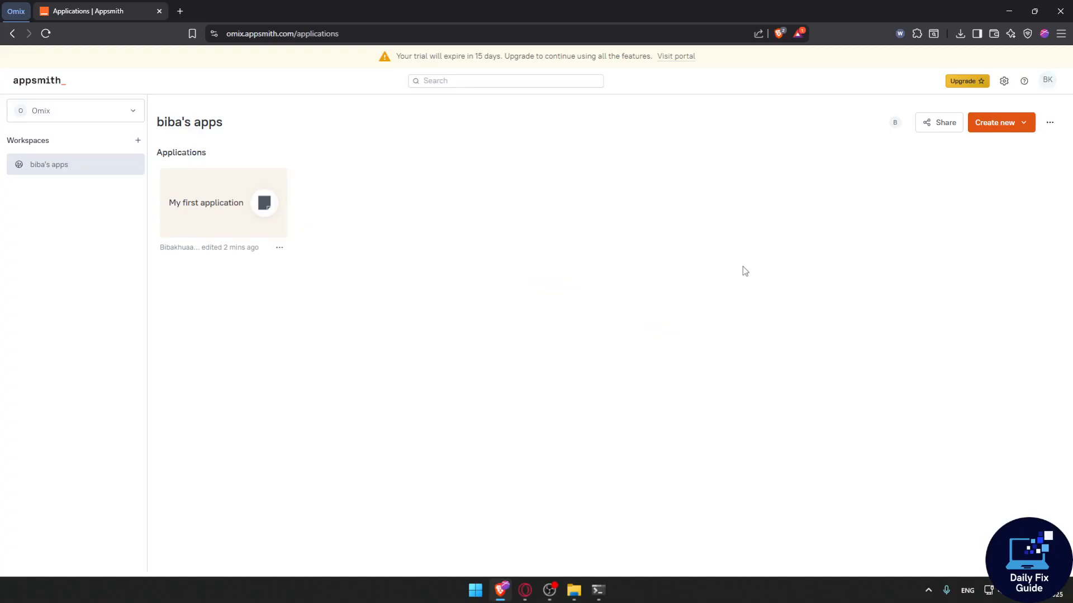